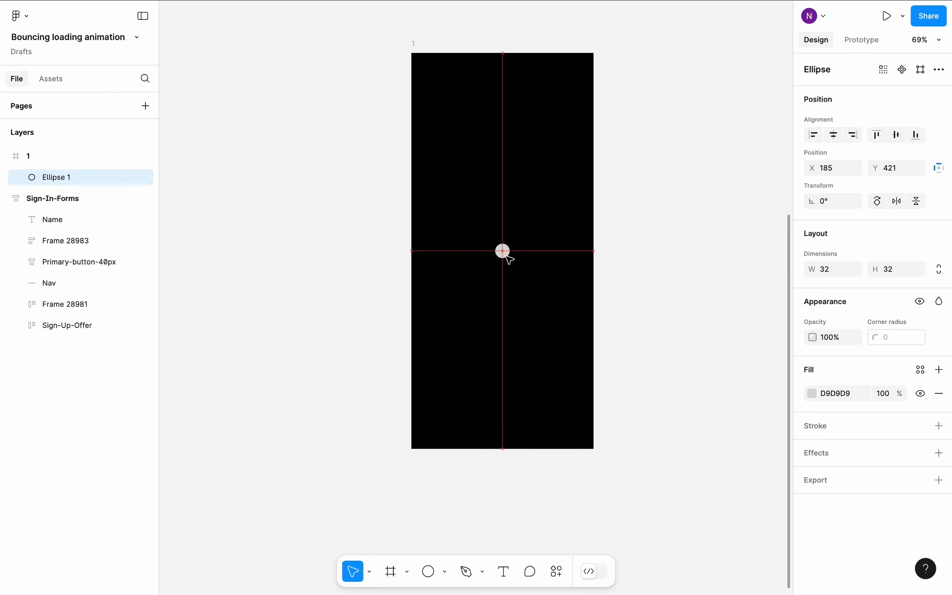
# Set the fill colour of the circle in frame 1 to white (FFFFFF)
pyautogui.click(811, 396)
pyautogui.write('FFFFFF')
pyautogui.press('Return')
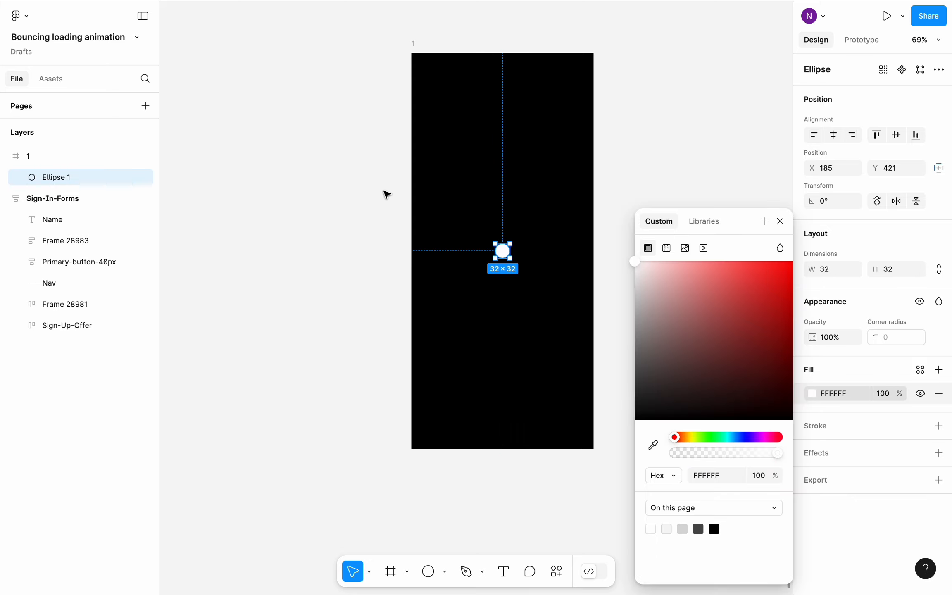
pyautogui.click(386, 194)
# Duplicate frame 1 and place the copy beside it on the right, at X 318, as frame 2
pyautogui.hscroll(5, 386, 195)
pyautogui.click(261, 38)
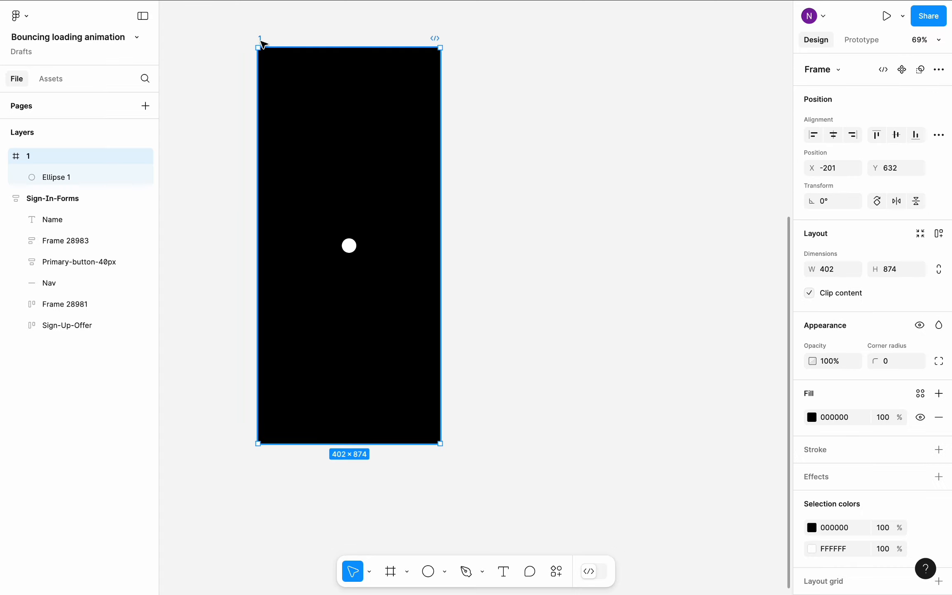
pyautogui.hotkey('ctrl', 'd')
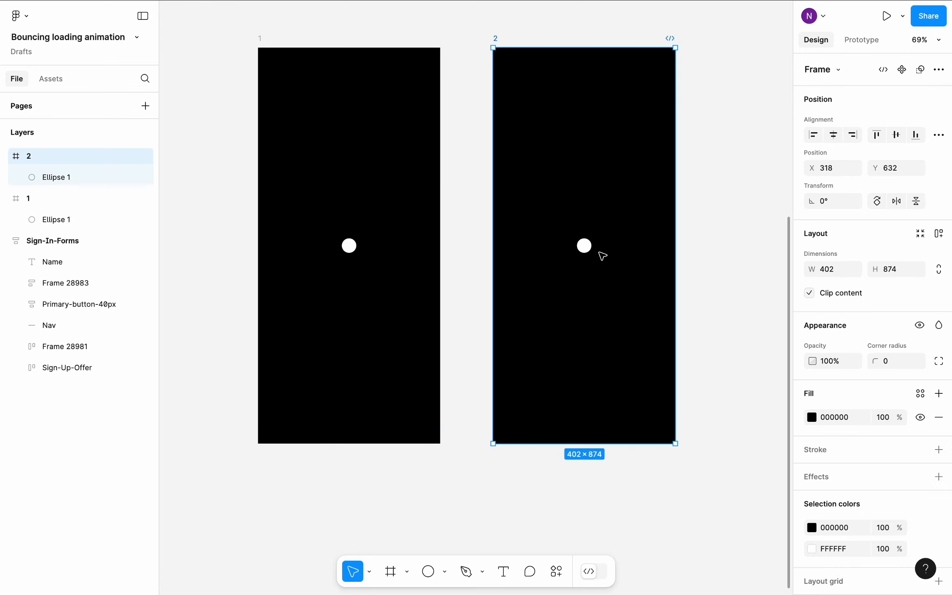
# Resize the circle in frame 2 proportionally to 64 × 64 and centre it in the frame
pyautogui.click(591, 250)
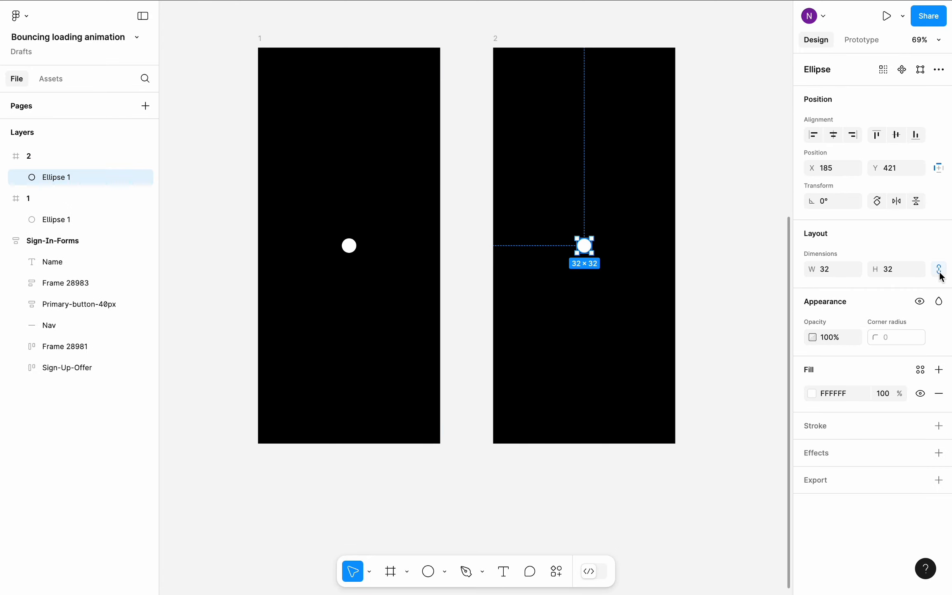
pyautogui.write('64')
pyautogui.click(730, 287)
pyautogui.moveTo(597, 259); pyautogui.dragTo(590, 251)
pyautogui.click(461, 236)
# Duplicate frame 2 and move the copy right to match the gap between frames 1 and 2
pyautogui.hscroll(5, 461, 236)
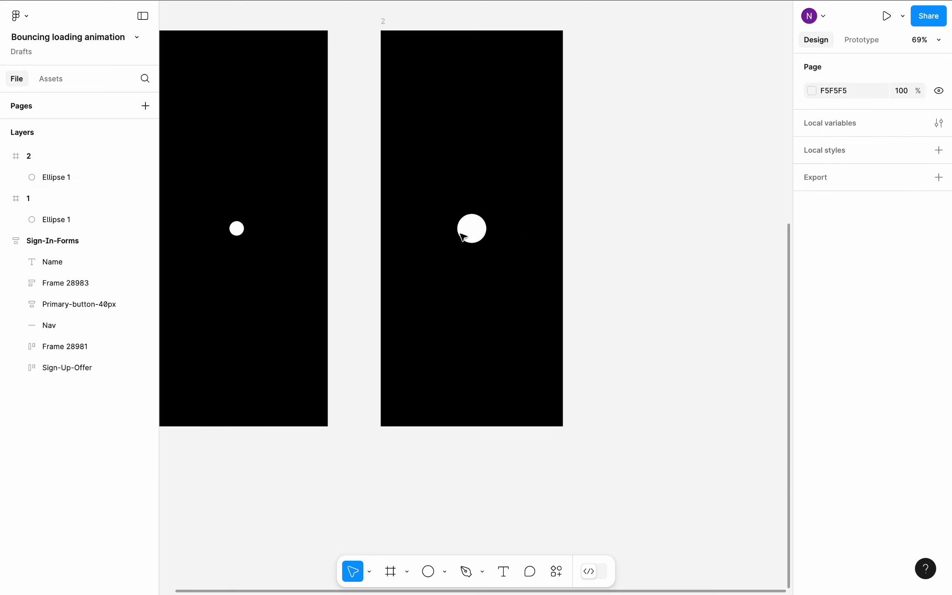
pyautogui.click(316, 44)
pyautogui.hotkey('ctrl', 'd')
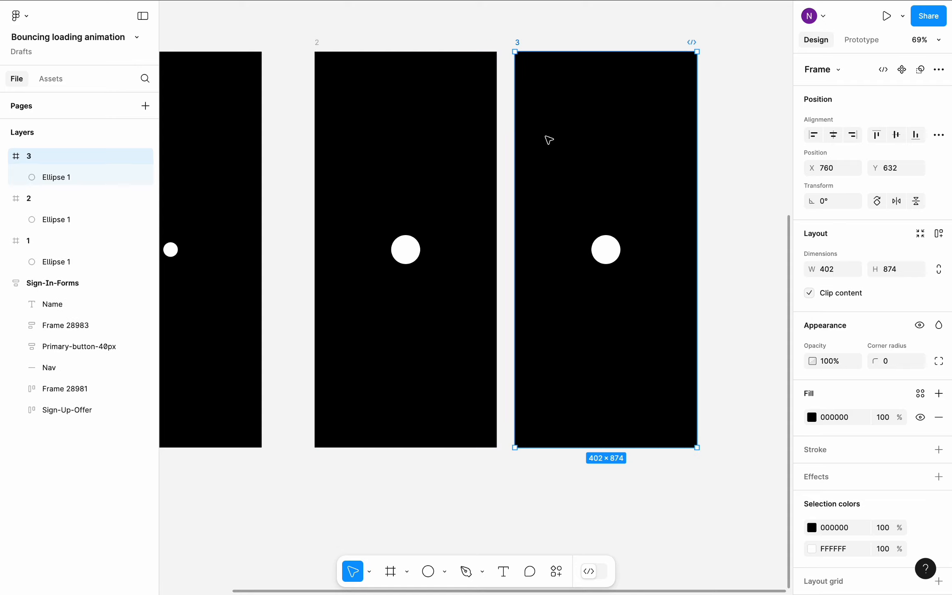
pyautogui.moveTo(548, 140); pyautogui.dragTo(584, 139)
# Resize the circle in frame 3 to 128 × 128 and centre it in the frame
pyautogui.click(641, 249)
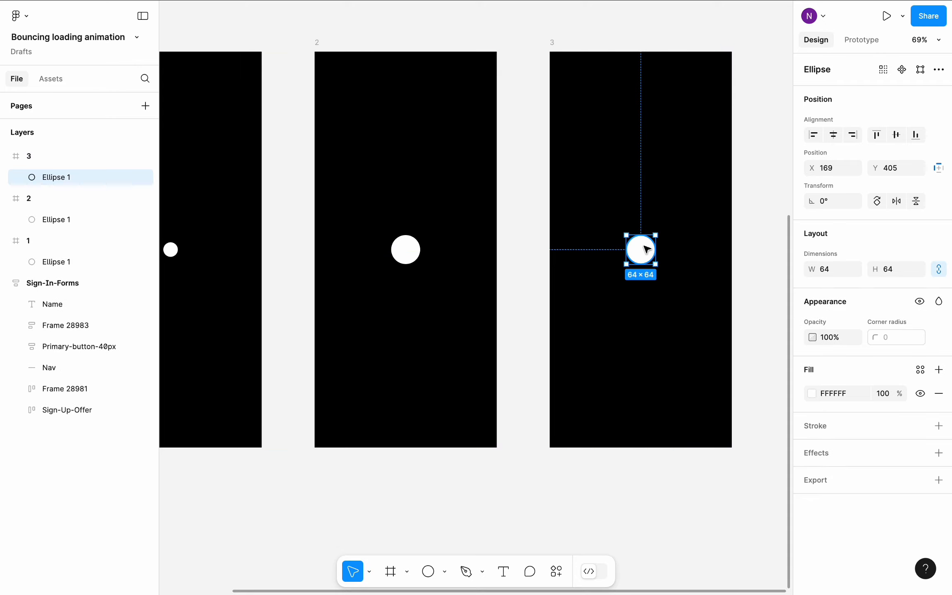
pyautogui.click(832, 270)
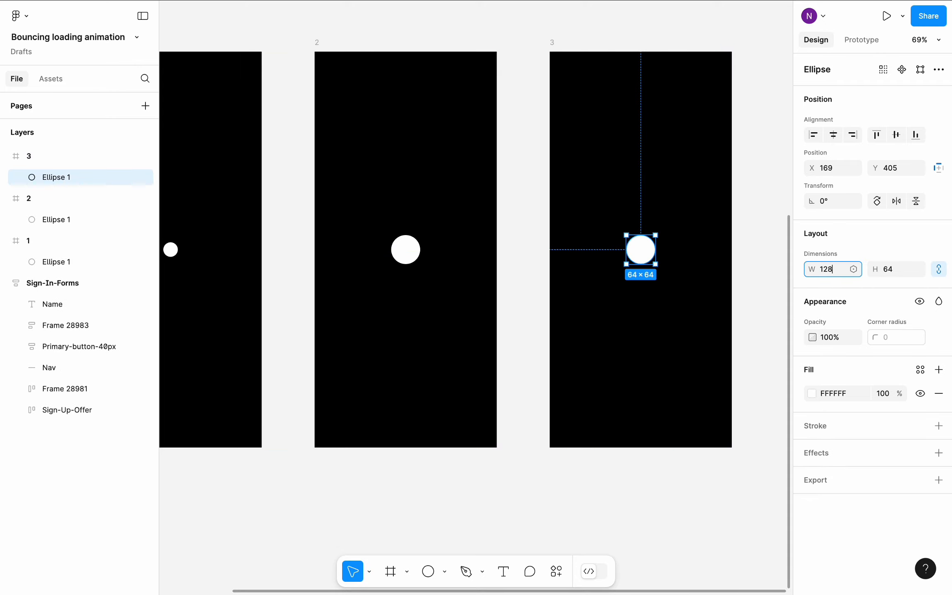
pyautogui.write('128')
pyautogui.press('Return')
pyautogui.moveTo(659, 278); pyautogui.dragTo(638, 263)
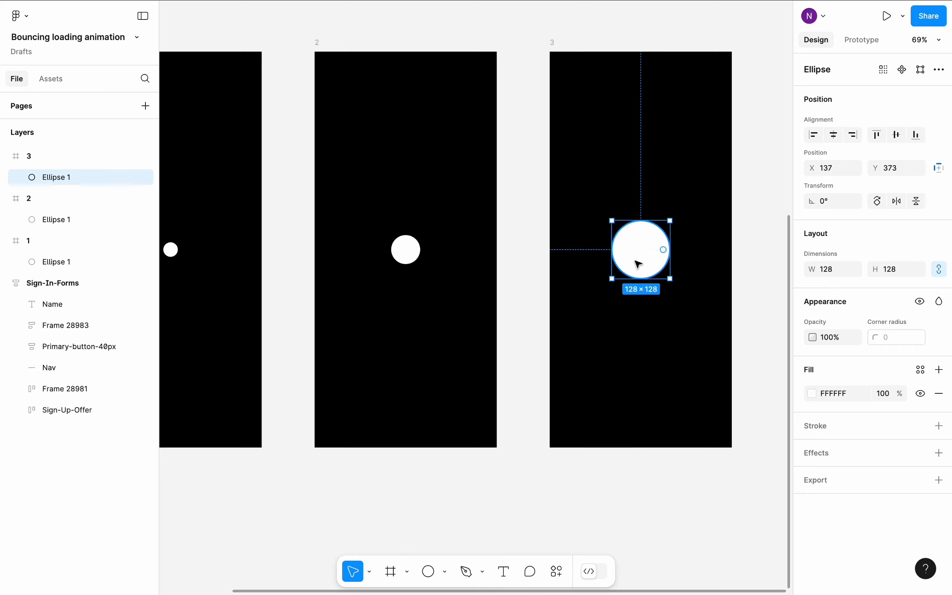
pyautogui.click(519, 249)
# Duplicate frame 3 and move the copy to the right, to X 1339
pyautogui.hscroll(8, 518, 248)
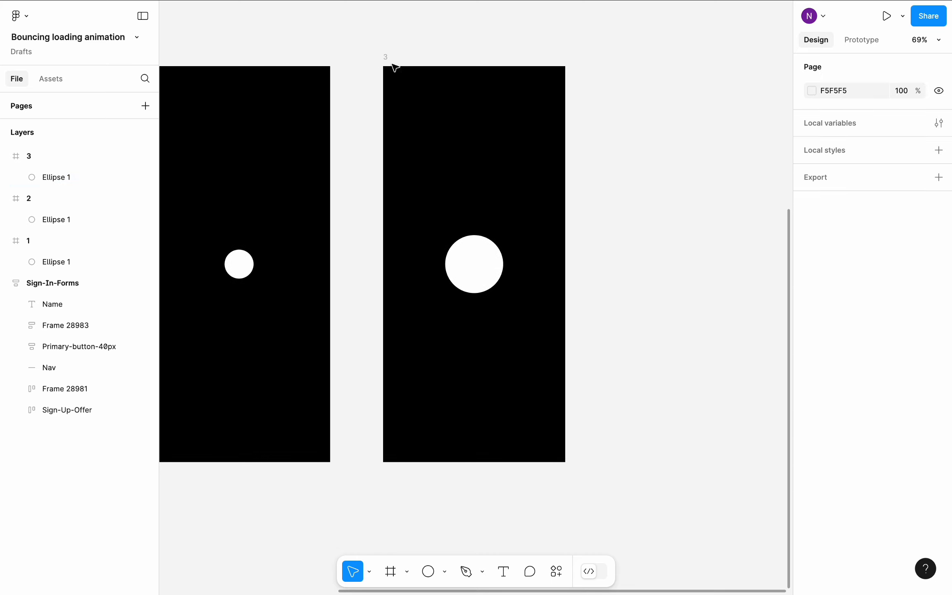
pyautogui.click(391, 64)
pyautogui.press('super+d')
pyautogui.moveTo(586, 127); pyautogui.dragTo(661, 133)
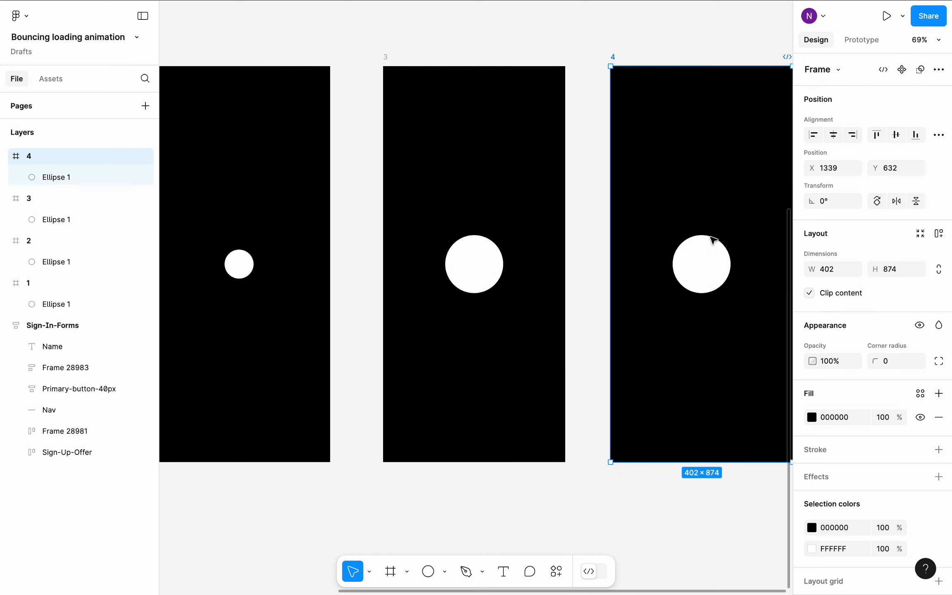
# Resize the circle in frame 4 to 256 × 256 and centre it in the frame
pyautogui.click(713, 241)
pyautogui.click(838, 269)
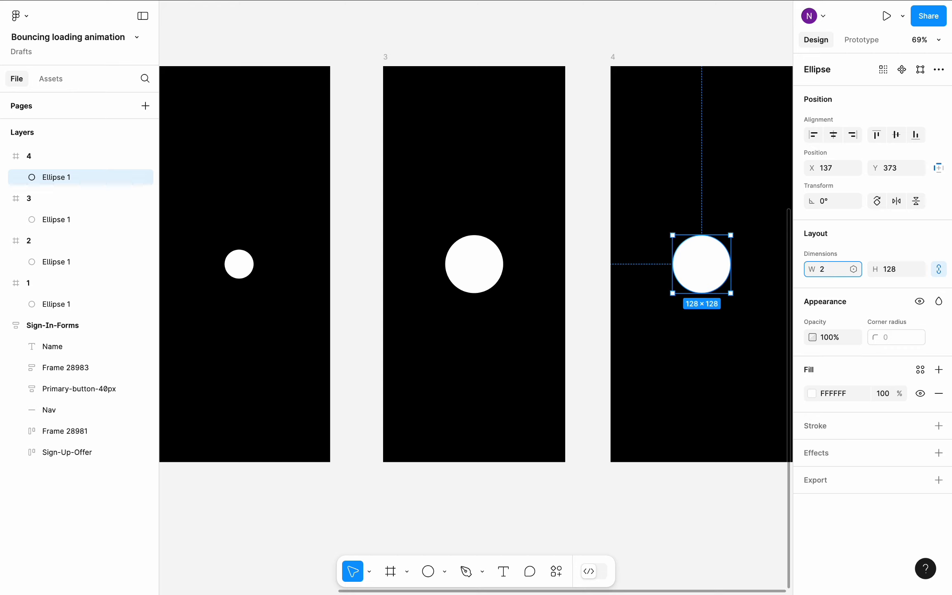
pyautogui.write('256')
pyautogui.press('Return')
pyautogui.moveTo(742, 304); pyautogui.dragTo(717, 282)
pyautogui.click(594, 255)
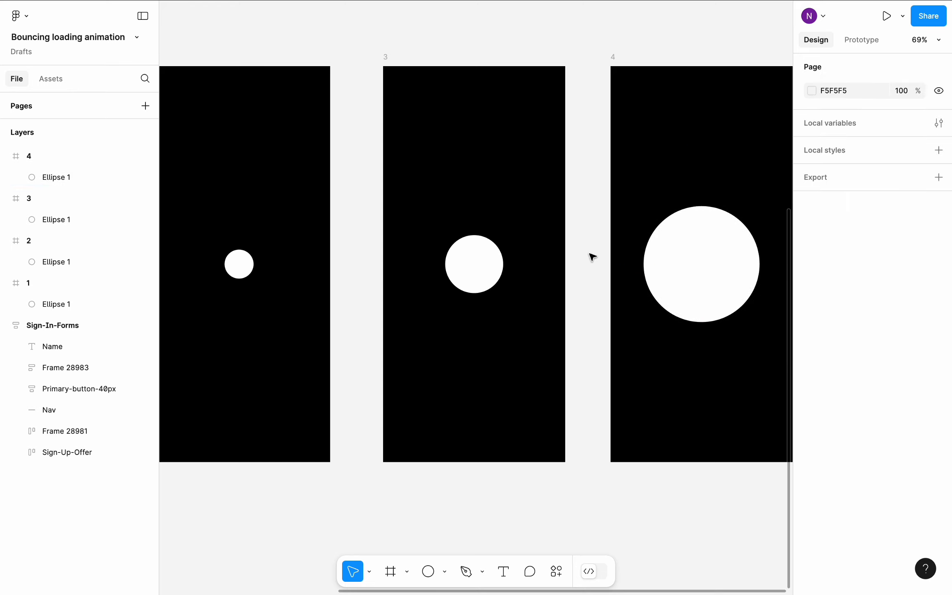
# Duplicate frame 4 and place the copy to its right as frame 5
pyautogui.hscroll(5, 592, 256)
pyautogui.click(306, 49)
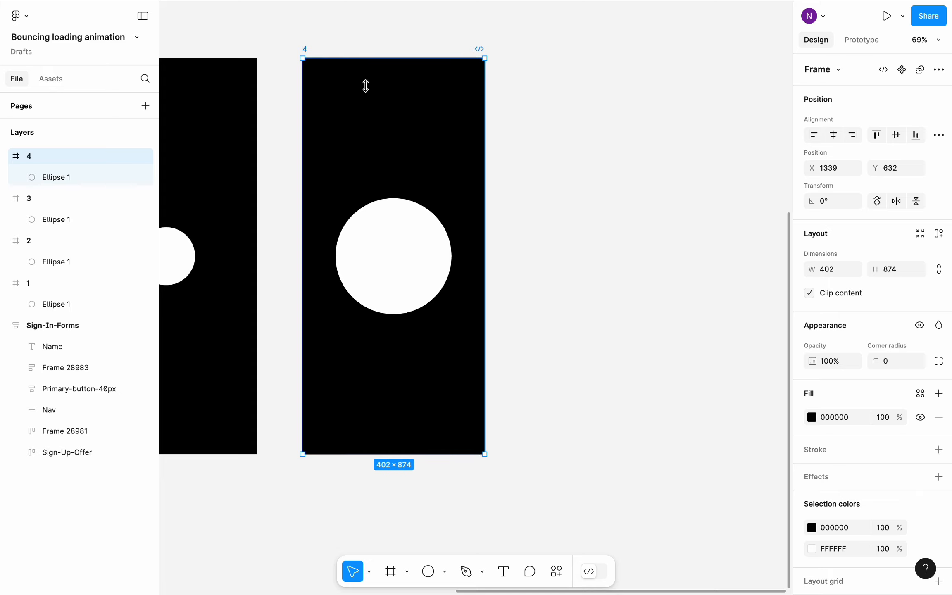
pyautogui.press('super+d')
# Enlarge the circle in frame 5 with the Scale tool to about 974 × 974, centred and covering the whole frame
pyautogui.click(618, 263)
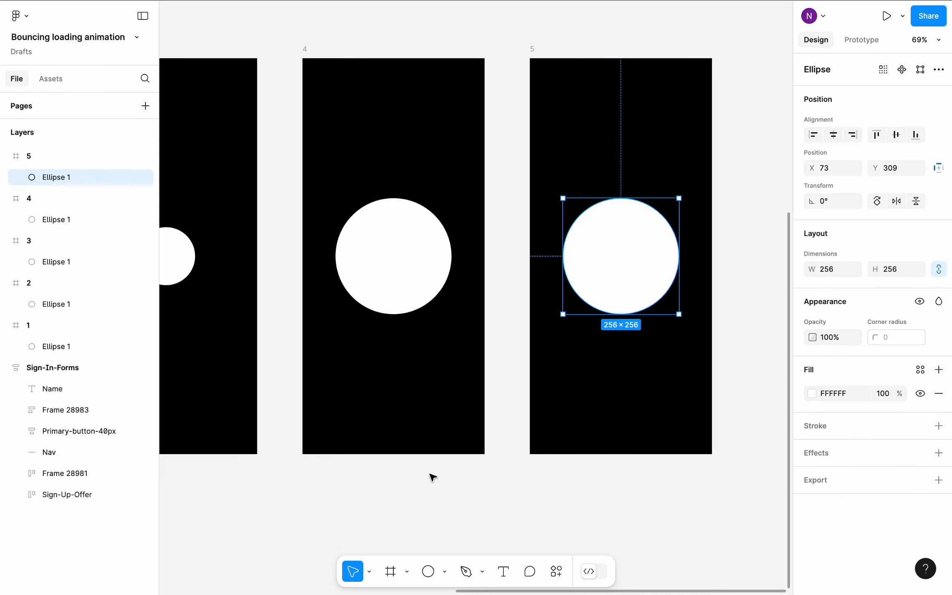
pyautogui.click(369, 572)
pyautogui.click(381, 543)
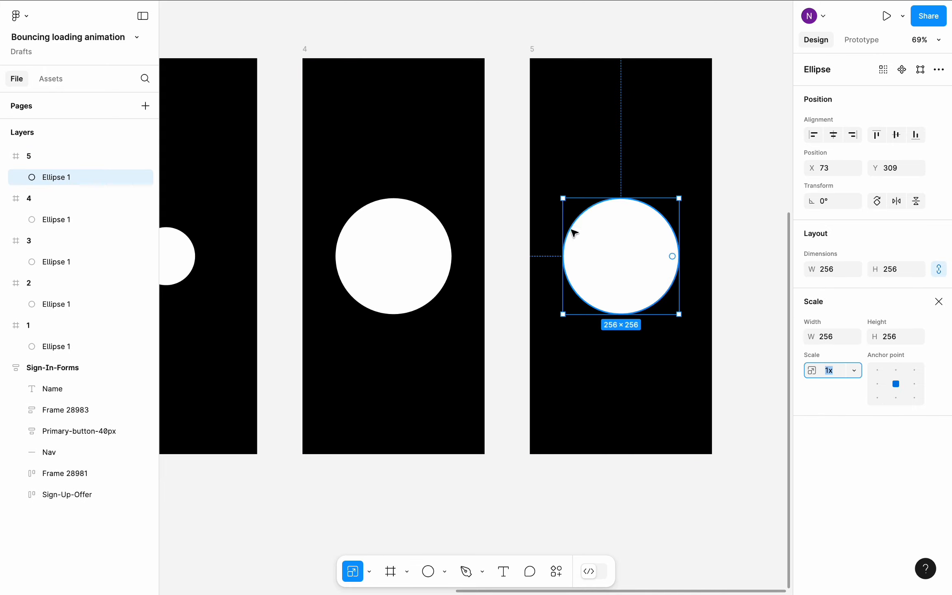
pyautogui.moveTo(560, 198); pyautogui.dragTo(439, 56)
pyautogui.moveTo(676, 315); pyautogui.dragTo(701, 425)
pyautogui.moveTo(285, 58); pyautogui.dragTo(261, 43)
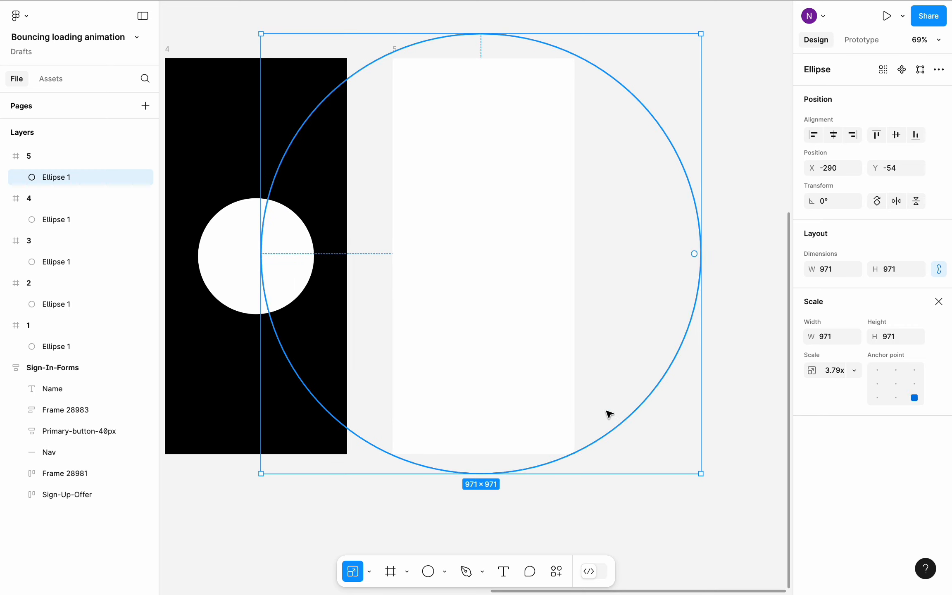
pyautogui.moveTo(706, 477); pyautogui.dragTo(708, 478)
pyautogui.moveTo(550, 354)
pyautogui.mouseDown()
pyautogui.moveTo(535, 354)
pyautogui.moveTo(549, 355)
pyautogui.mouseUp()
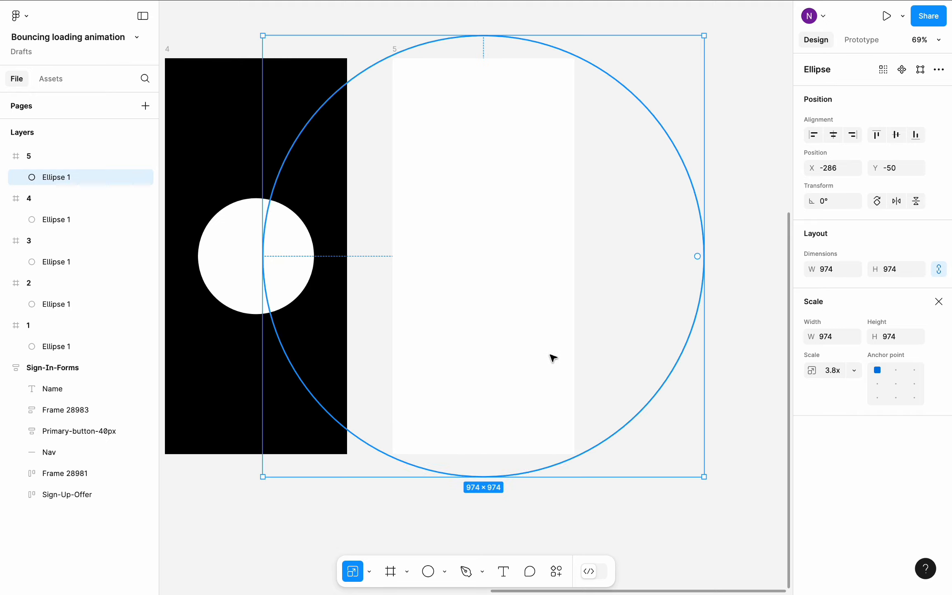
pyautogui.click(610, 544)
# Duplicate frame 5 twice and space the copies out to its right as frames 6 and 7
pyautogui.hscroll(5, 610, 544)
pyautogui.scroll(-2, 610, 544)
pyautogui.hscroll(2, 610, 543)
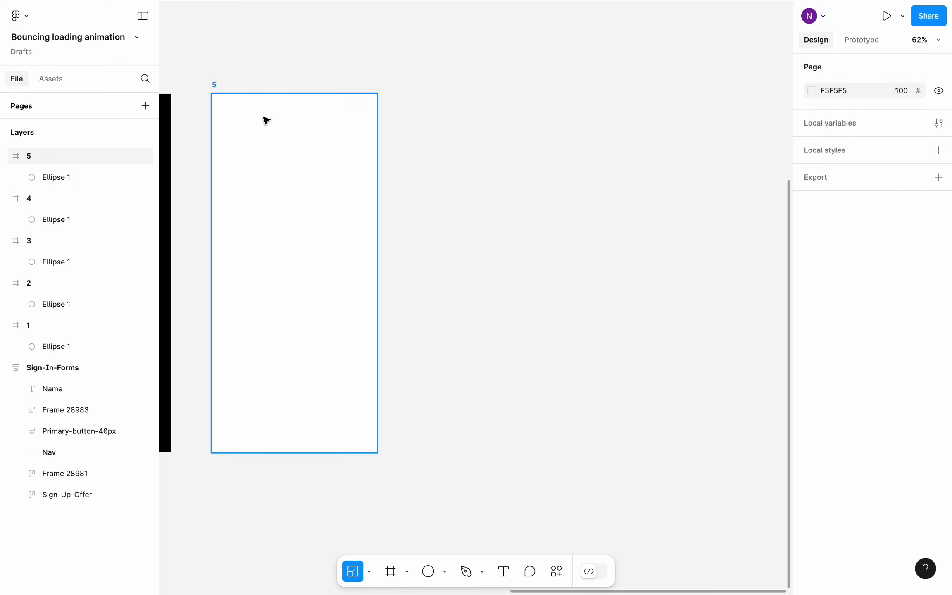
pyautogui.click(219, 86)
pyautogui.hotkey('ctrl', 'd')
pyautogui.moveTo(404, 145); pyautogui.dragTo(481, 151)
pyautogui.hotkey('ctrl', 'd')
pyautogui.moveTo(647, 166); pyautogui.dragTo(684, 166)
pyautogui.click(514, 47)
# Move the Sign-In-Forms frame onto the blank white screens and duplicate it so that frames 6 and 7 each contain one
pyautogui.scroll(-5, 515, 48)
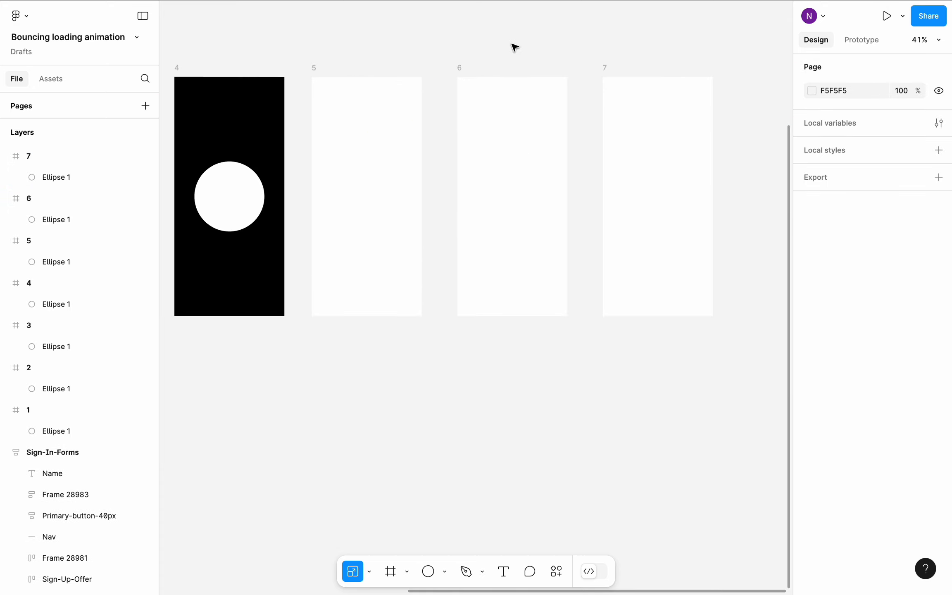
pyautogui.hscroll(-6, 514, 47)
pyautogui.scroll(4, 514, 47)
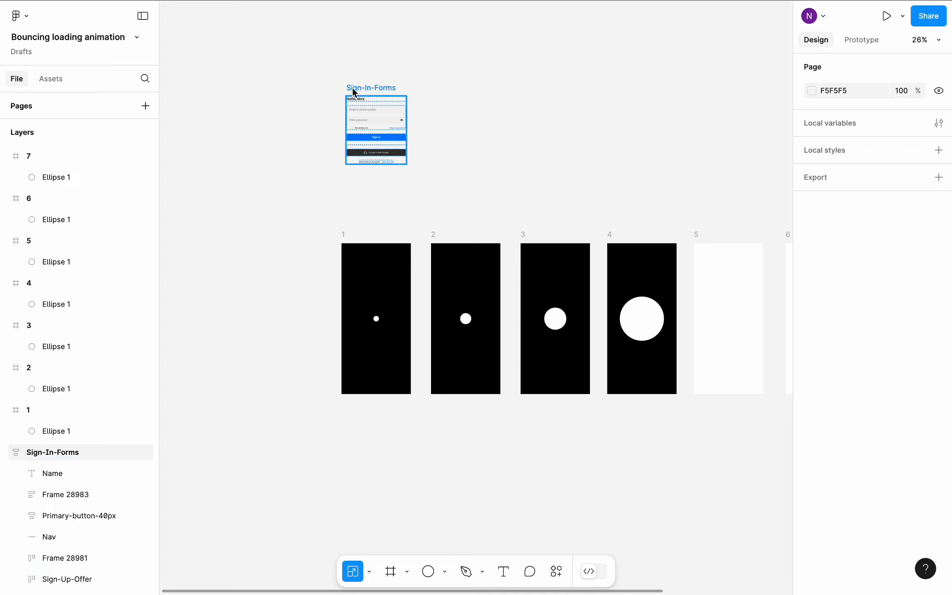
pyautogui.moveTo(353, 90); pyautogui.dragTo(678, 136)
pyautogui.hscroll(5, 680, 138)
pyautogui.hscroll(3, 680, 138)
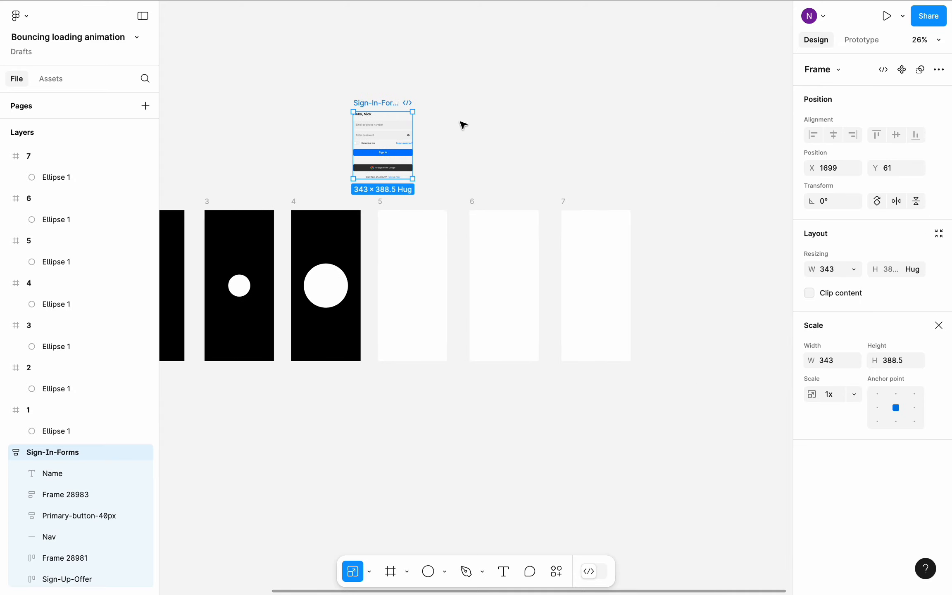
pyautogui.moveTo(376, 107); pyautogui.dragTo(648, 276)
pyautogui.scroll(5, 496, 249)
pyautogui.hotkey('ctrl', 'd')
# Centre the sign-in form horizontally and vertically within frame 6 and within frame 7
pyautogui.click(459, 310)
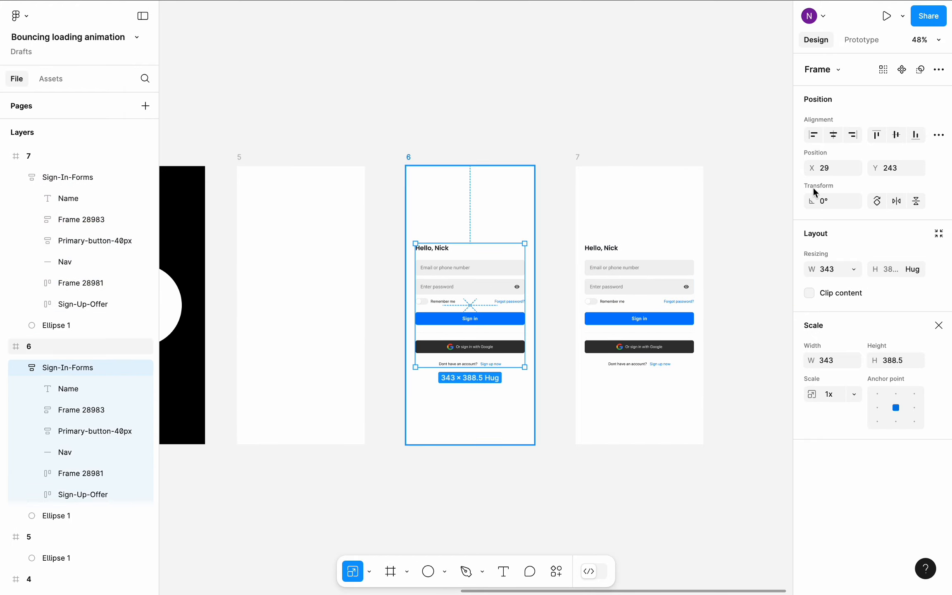
pyautogui.click(833, 135)
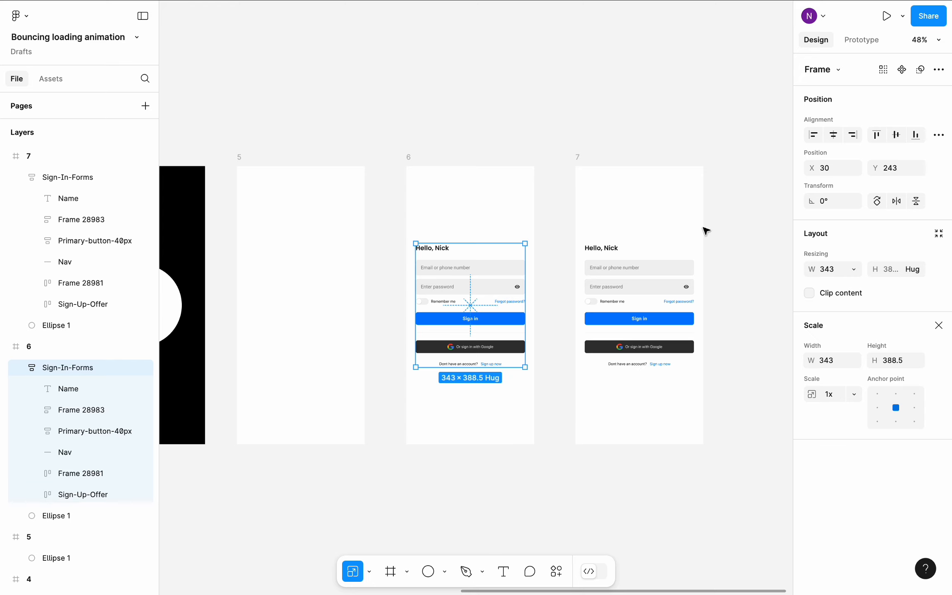
pyautogui.click(648, 266)
pyautogui.click(833, 134)
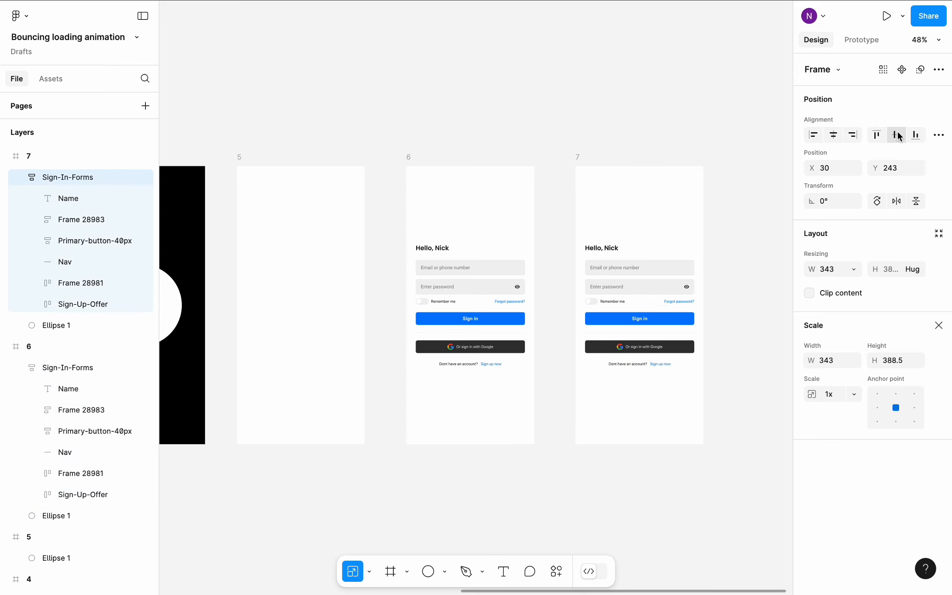
# Hide Frame 28983, Primary-button-40px, Nav, Frame 28981 and Sign-Up-Offer in frame 6's sign-in form
pyautogui.click(494, 274)
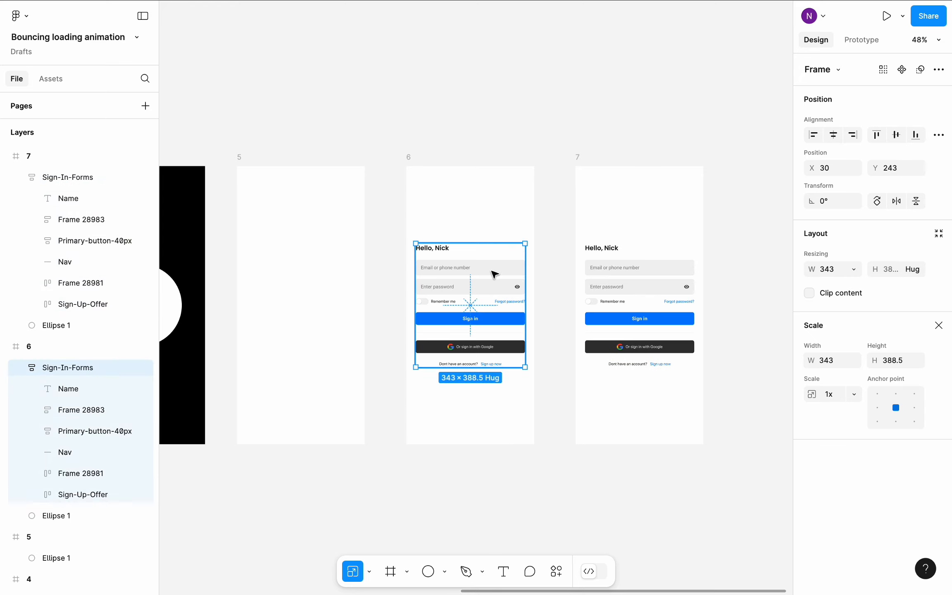
pyautogui.click(79, 409)
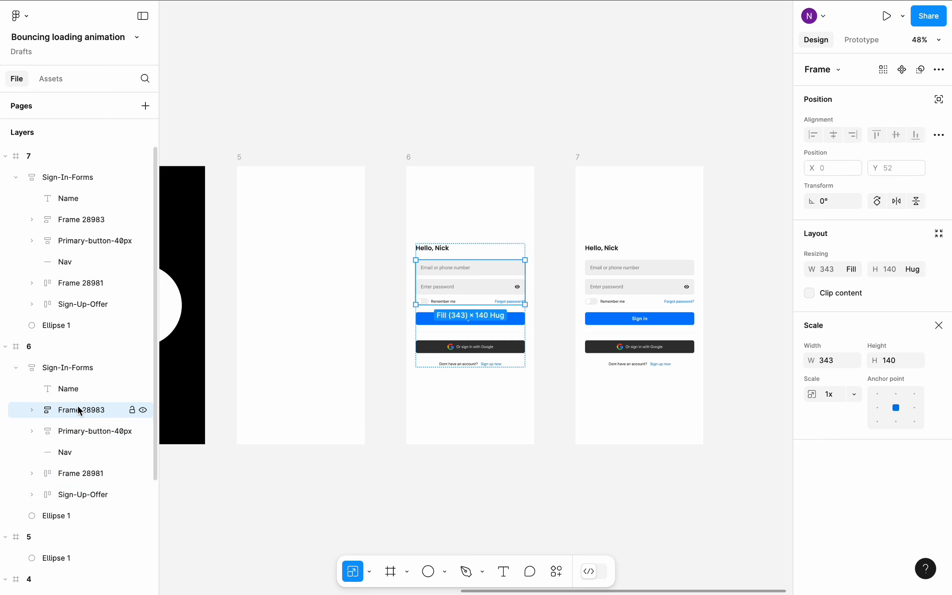
pyautogui.keyDown('shift'); pyautogui.click(75, 425); pyautogui.keyUp('shift')
pyautogui.keyDown('shift'); pyautogui.click(73, 451); pyautogui.keyUp('shift')
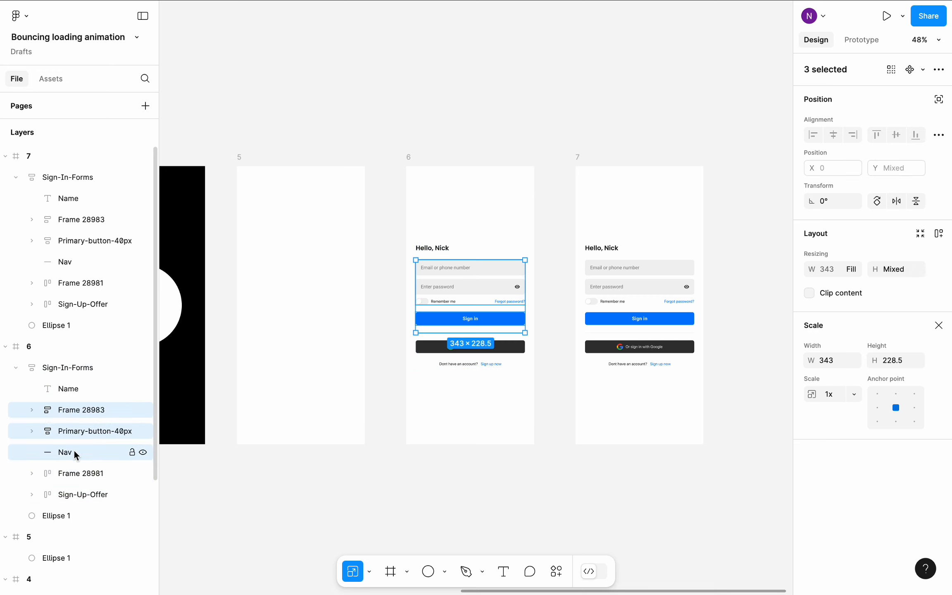
pyautogui.keyDown('shift'); pyautogui.click(75, 472); pyautogui.keyUp('shift')
pyautogui.keyDown('shift'); pyautogui.click(76, 494); pyautogui.keyUp('shift')
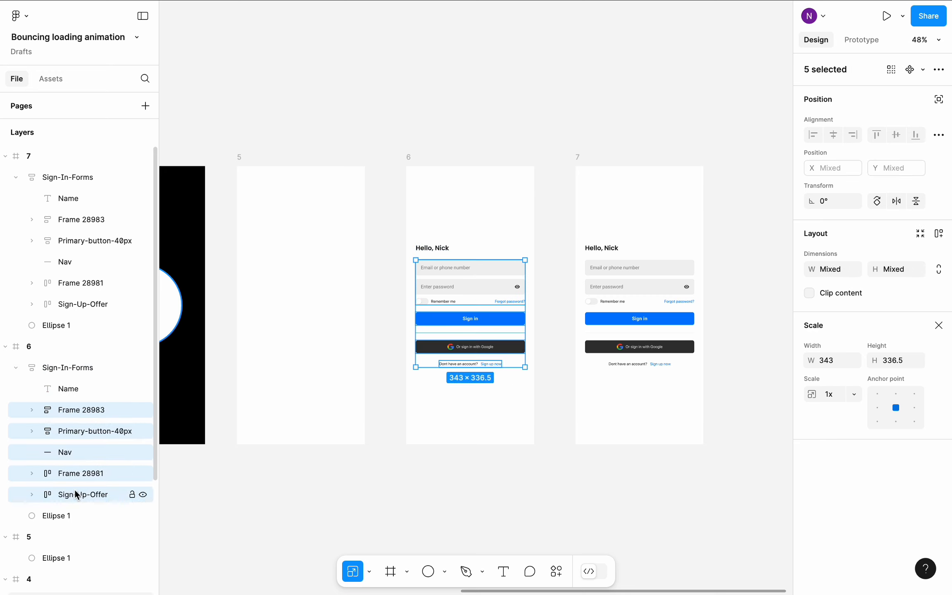
pyautogui.click(369, 571)
pyautogui.click(368, 507)
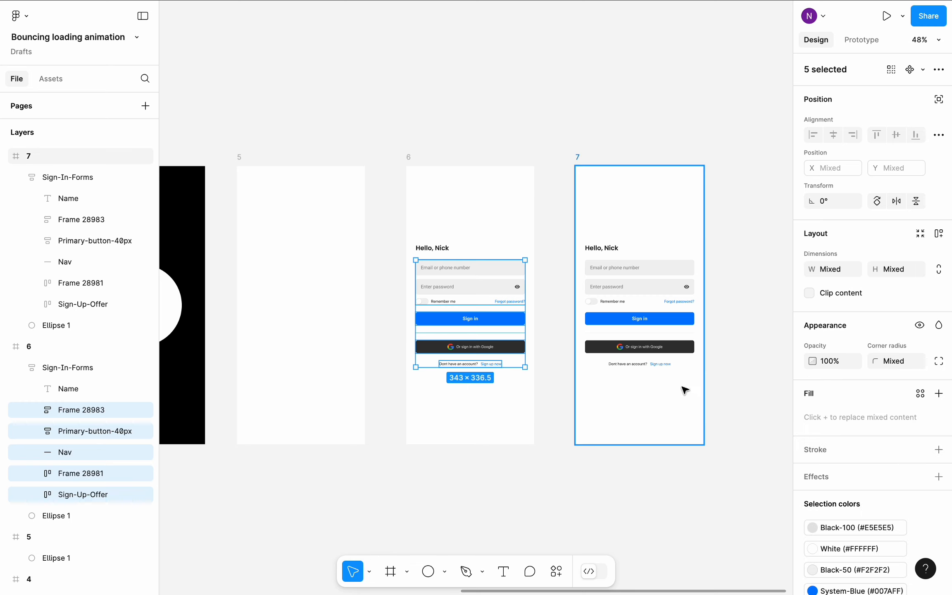
pyautogui.click(919, 326)
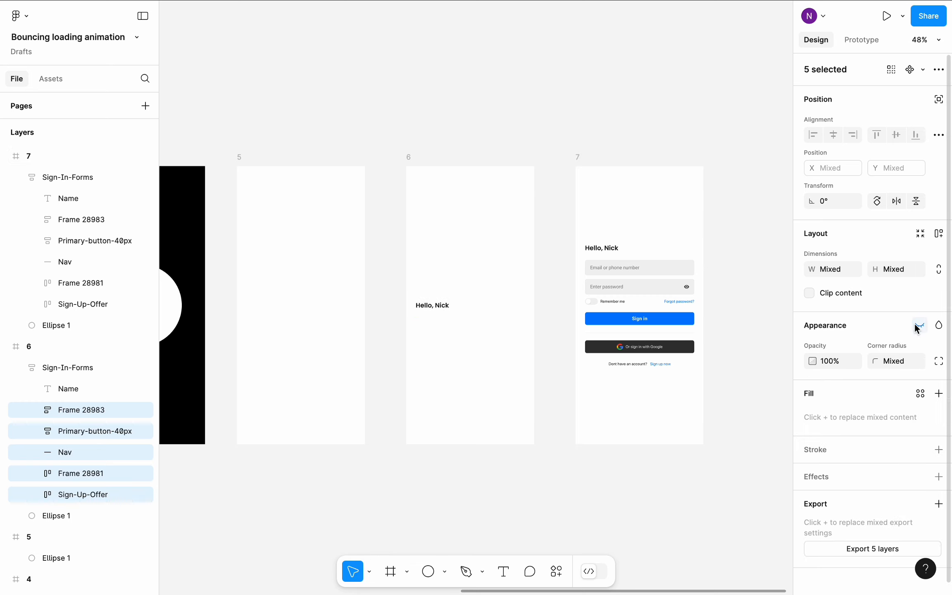
pyautogui.click(592, 478)
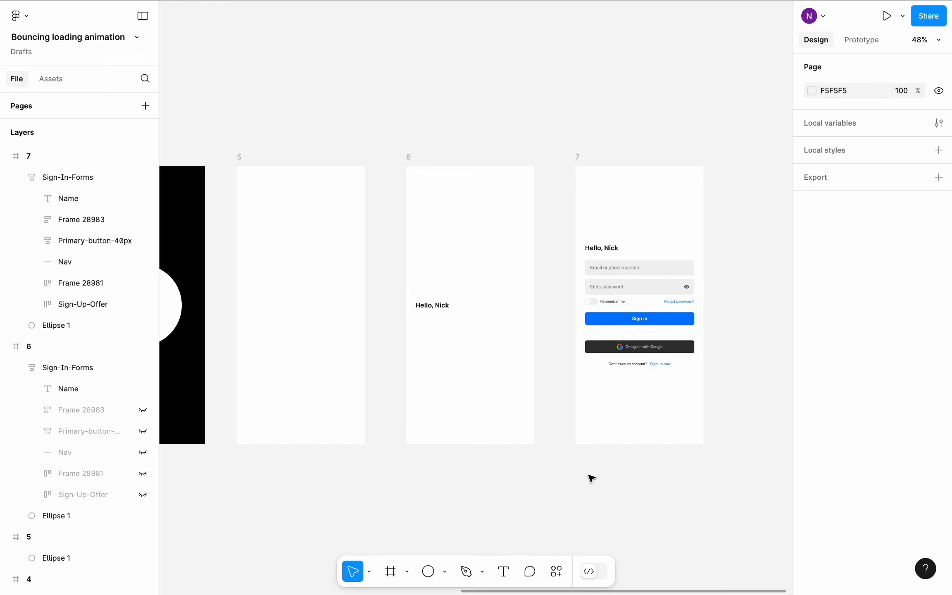
# Distribute all seven frames with equal horizontal spacing and widen the gaps between them to 214
pyautogui.scroll(-10, 591, 478)
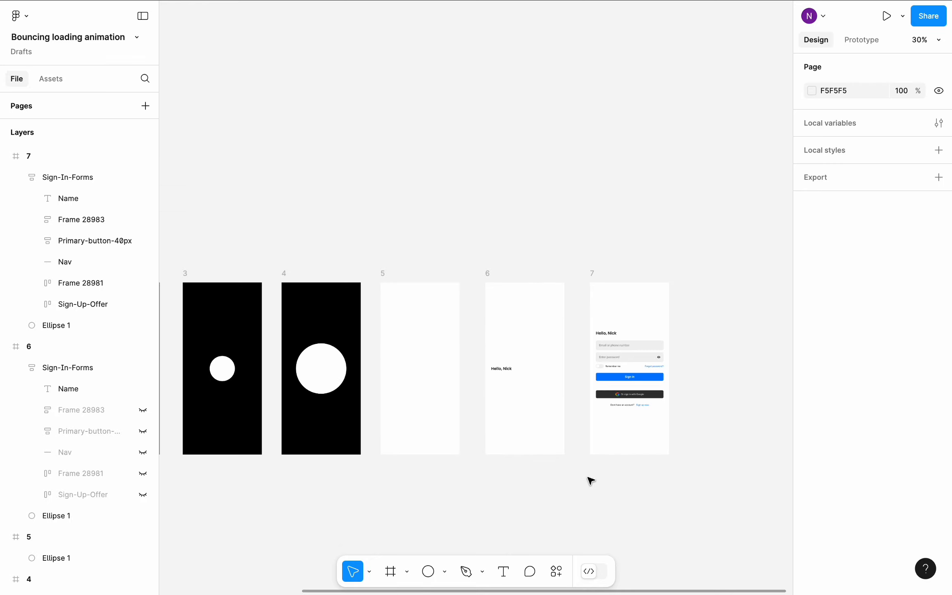
pyautogui.scroll(-2, 588, 477)
pyautogui.scroll(2, 587, 477)
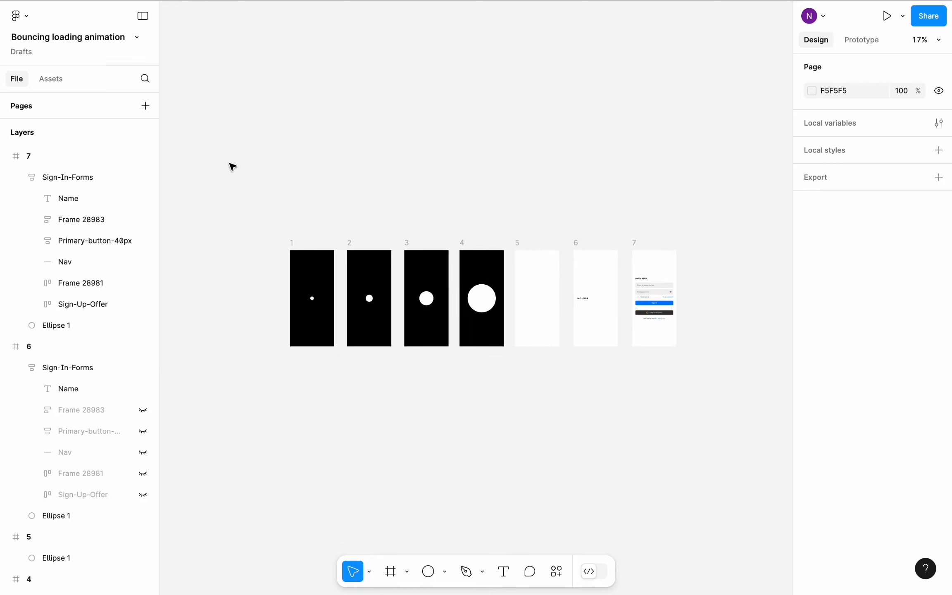
pyautogui.moveTo(232, 166); pyautogui.dragTo(748, 438)
pyautogui.click(938, 135)
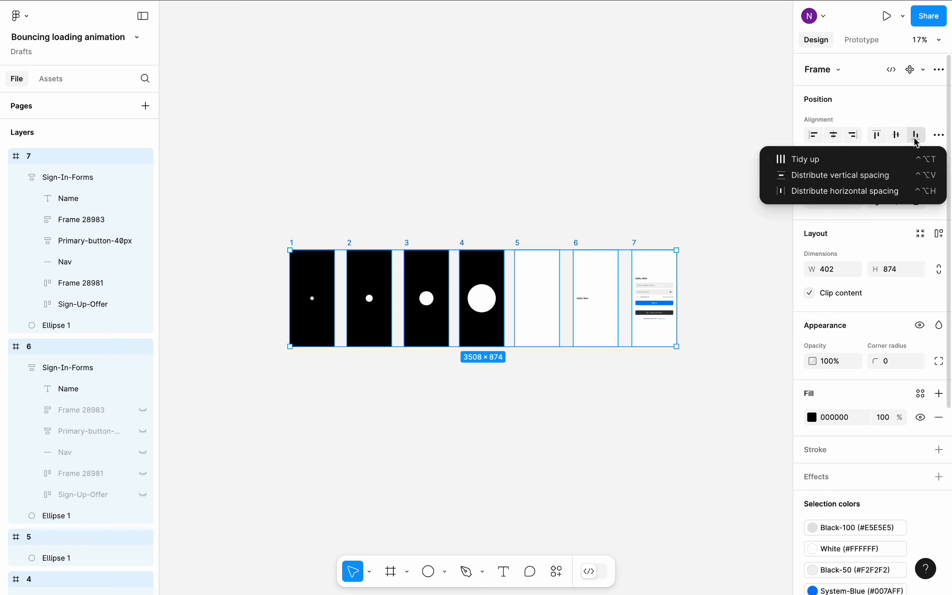
pyautogui.click(853, 191)
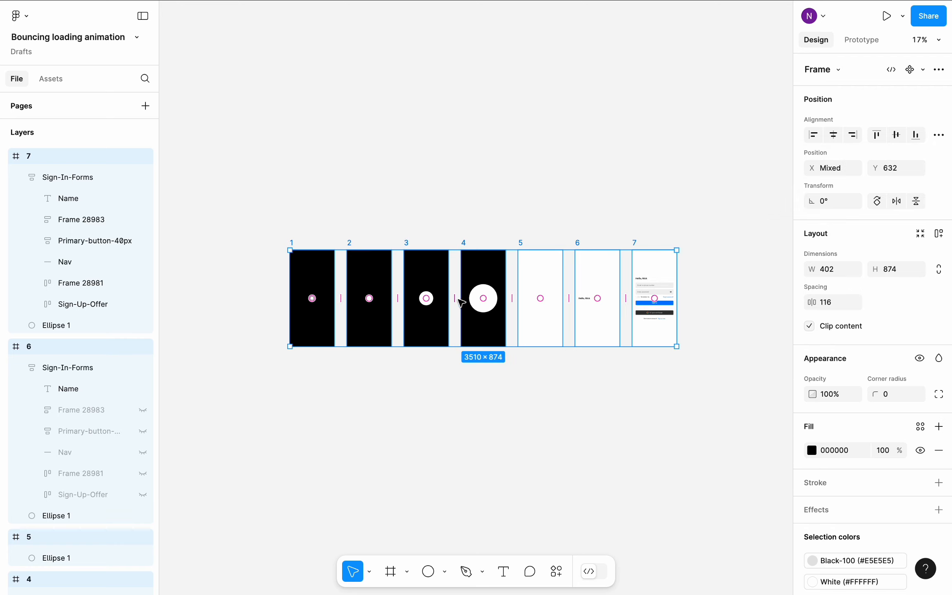
pyautogui.moveTo(461, 303); pyautogui.dragTo(473, 303)
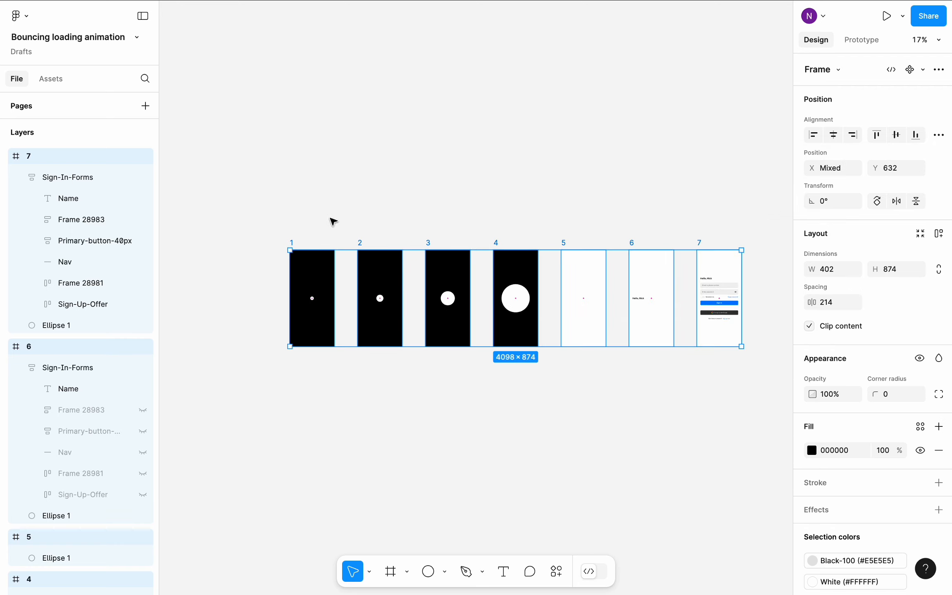
pyautogui.click(329, 207)
# Create a prototype connection from frame 1 to frame 2
pyautogui.scroll(5, 301, 227)
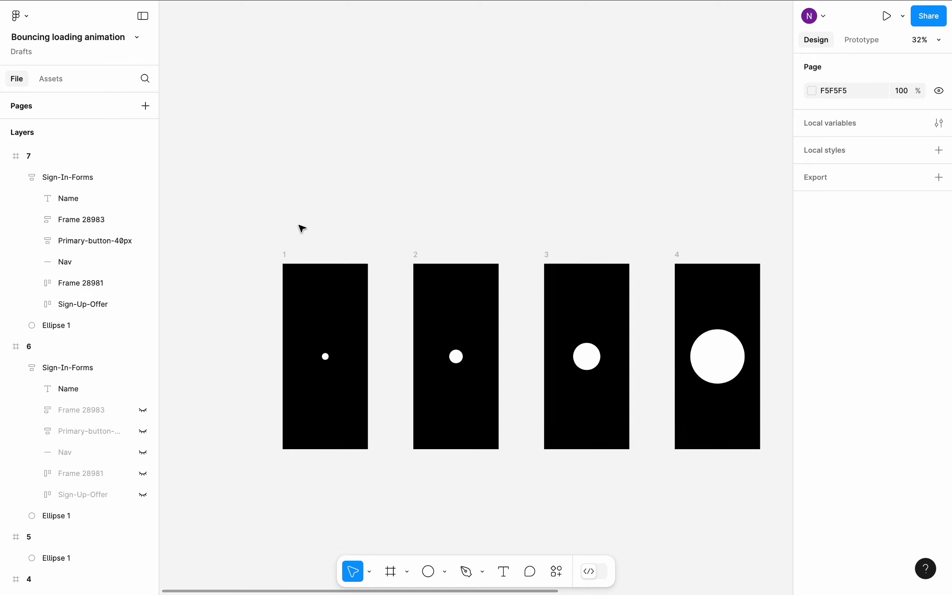
pyautogui.scroll(2, 302, 227)
pyautogui.click(860, 42)
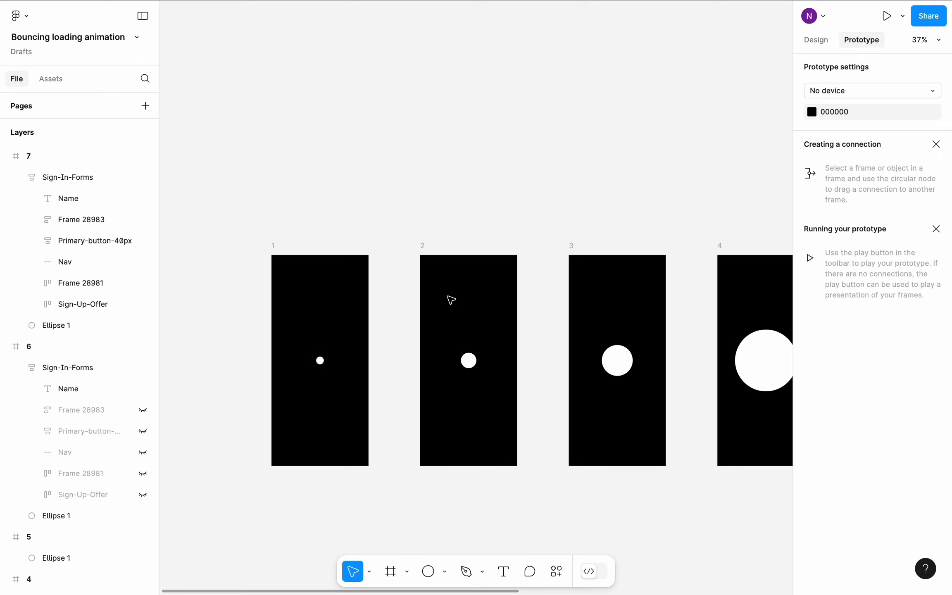
pyautogui.scroll(3, 363, 353)
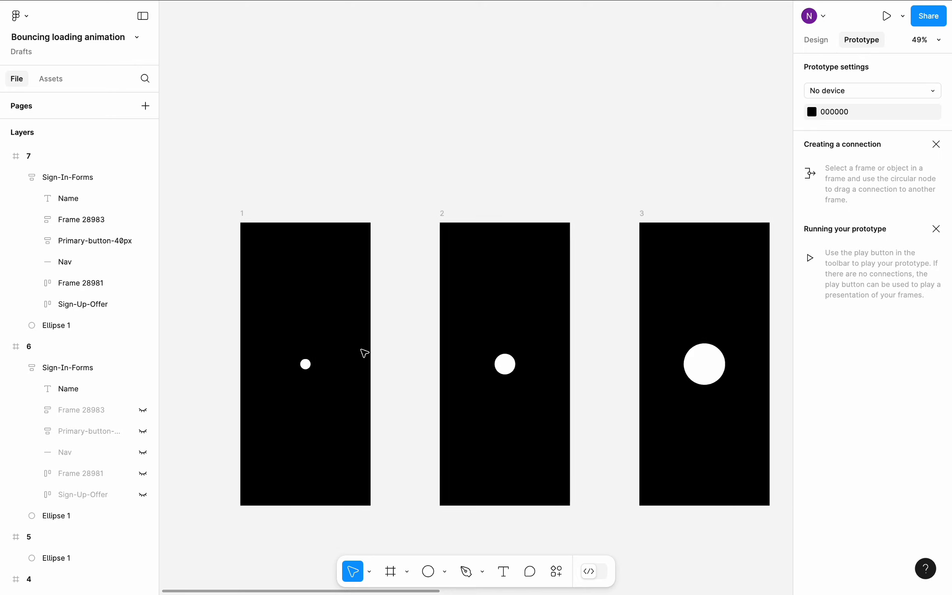
pyautogui.click(243, 219)
pyautogui.moveTo(370, 364); pyautogui.dragTo(448, 367)
pyautogui.scroll(-5, 405, 322)
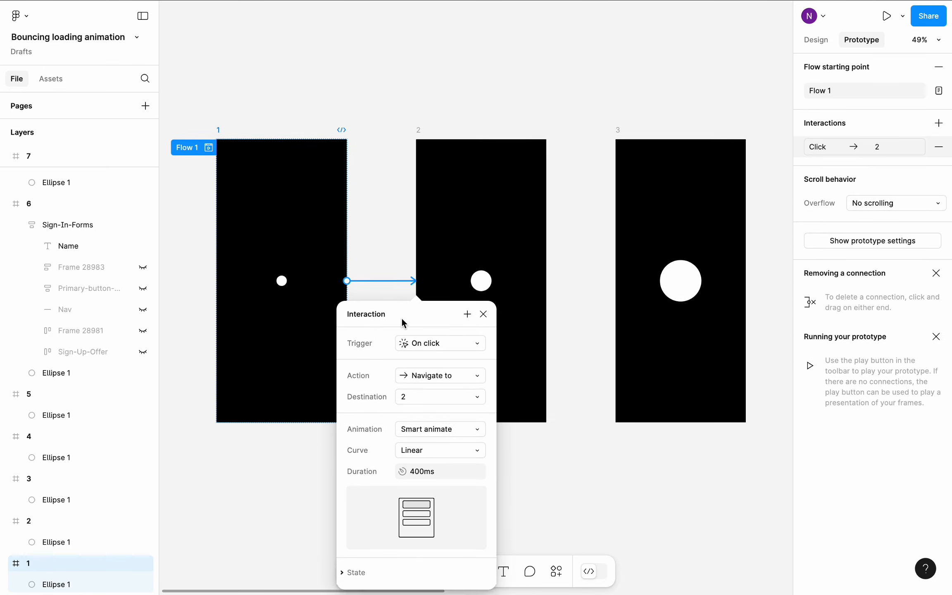
# Set the trigger of the frame 1 to frame 2 interaction to After delay with a delay of 1ms
pyautogui.click(448, 329)
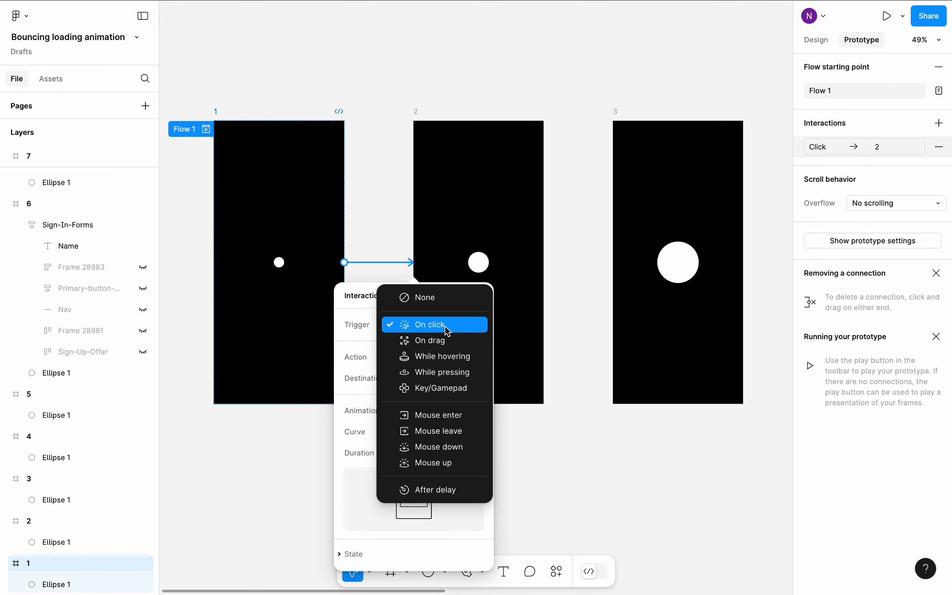
pyautogui.click(440, 490)
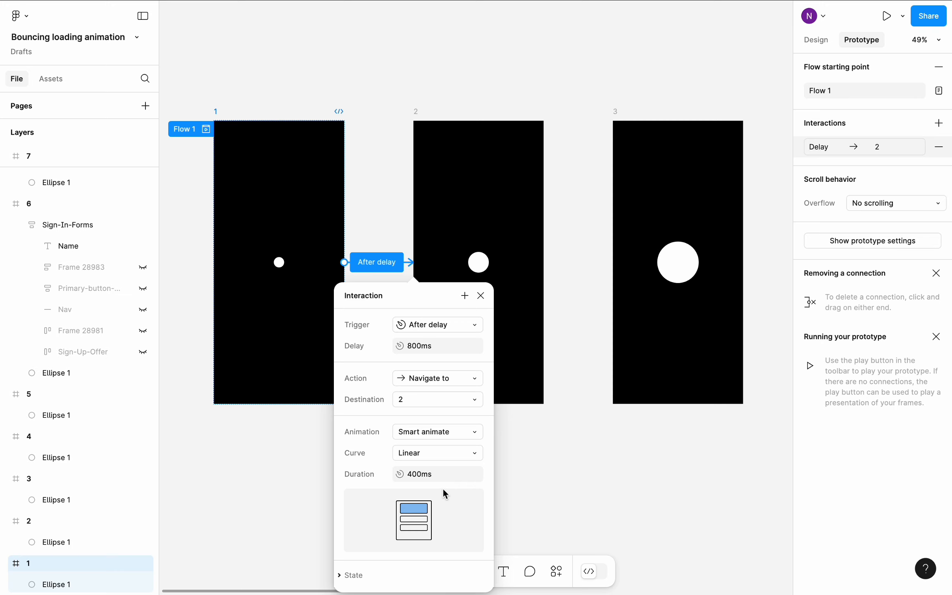
pyautogui.click(436, 345)
pyautogui.write('1ms')
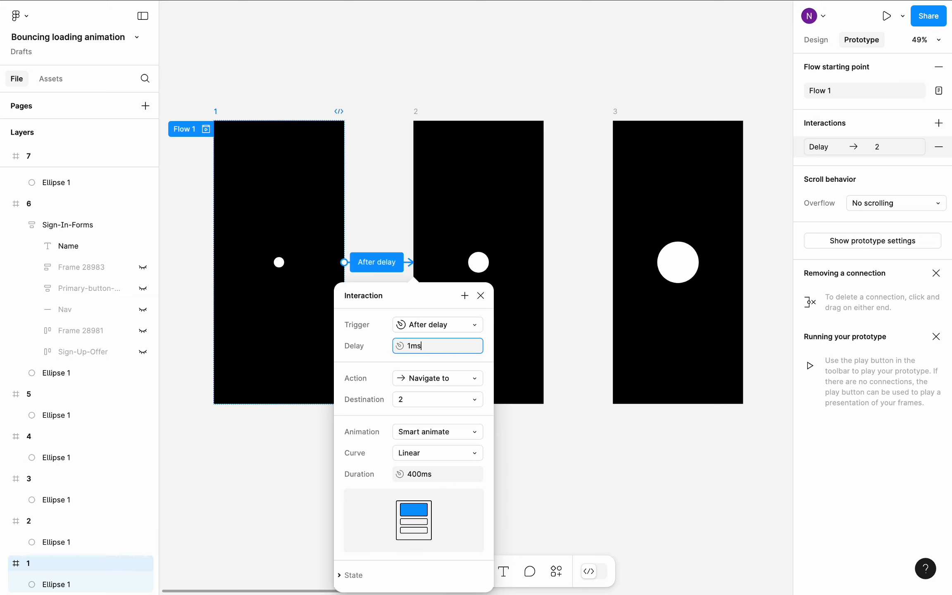
# Set the animation curve of the frame 1 to frame 2 interaction to Bouncy
pyautogui.click(447, 453)
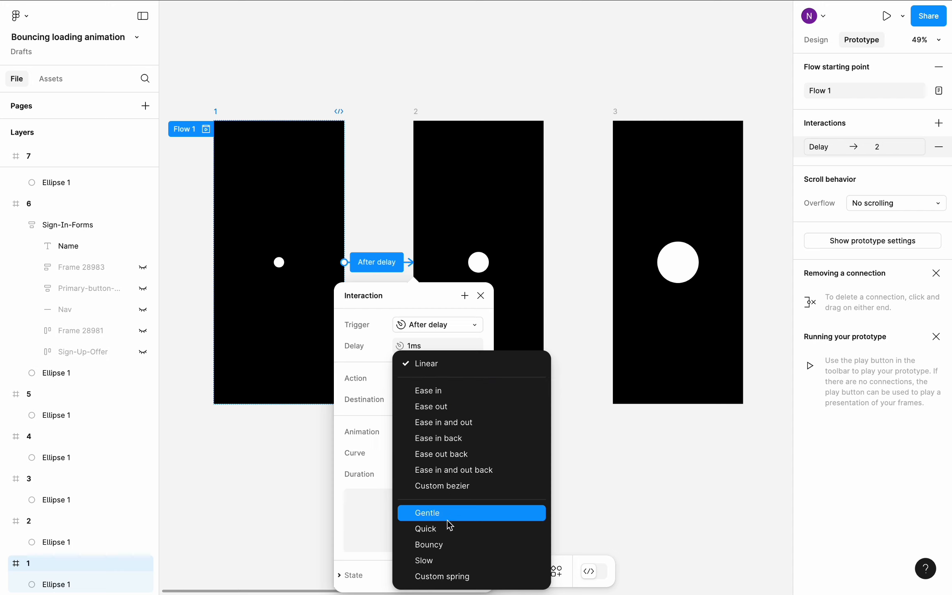
pyautogui.click(449, 545)
pyautogui.click(439, 475)
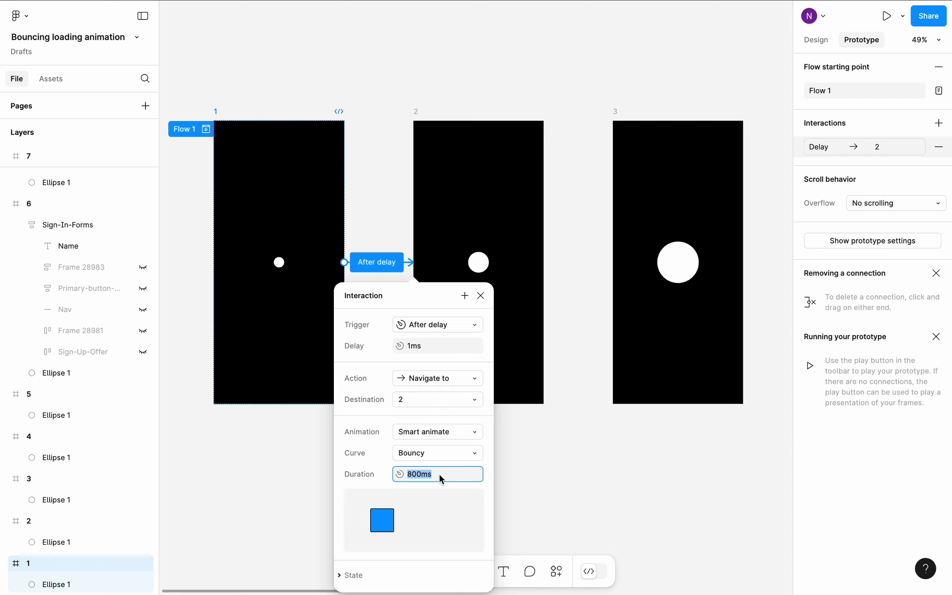
pyautogui.click(473, 496)
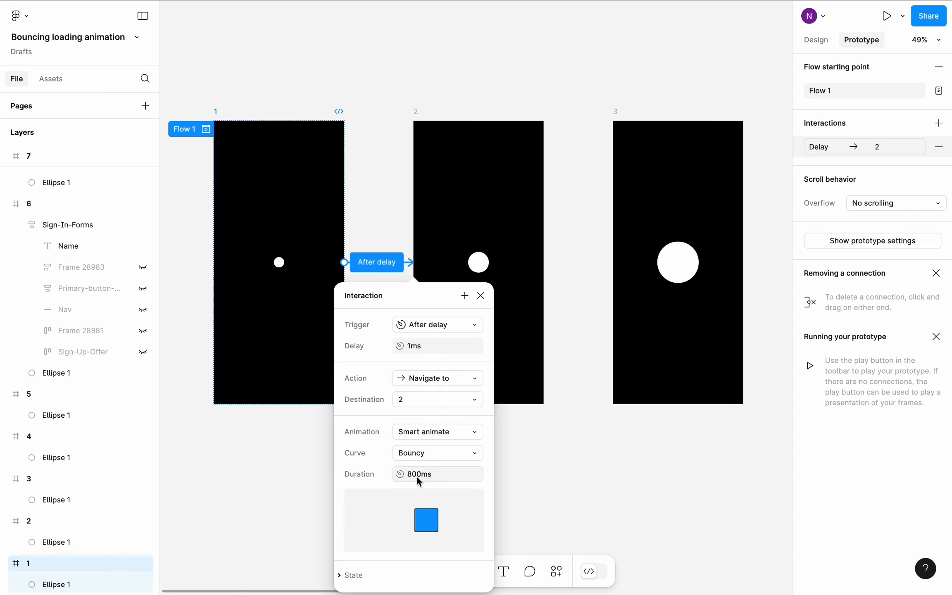
pyautogui.click(302, 508)
# Connect frame 2 to frame 3 with an After delay trigger and a delay of 1ms
pyautogui.hscroll(3, 302, 508)
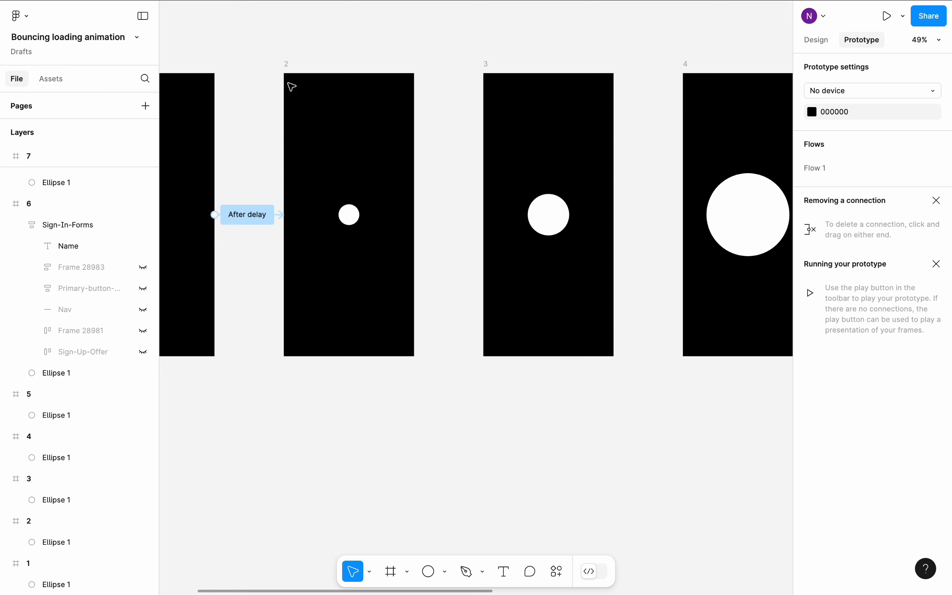
pyautogui.click(291, 86)
pyautogui.moveTo(414, 214); pyautogui.dragTo(491, 217)
pyautogui.click(497, 284)
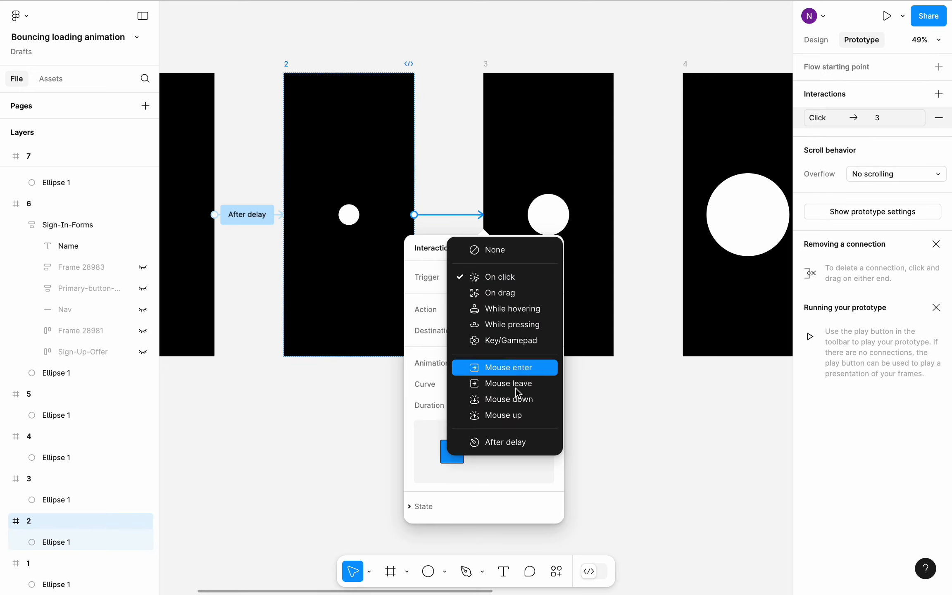
pyautogui.click(520, 443)
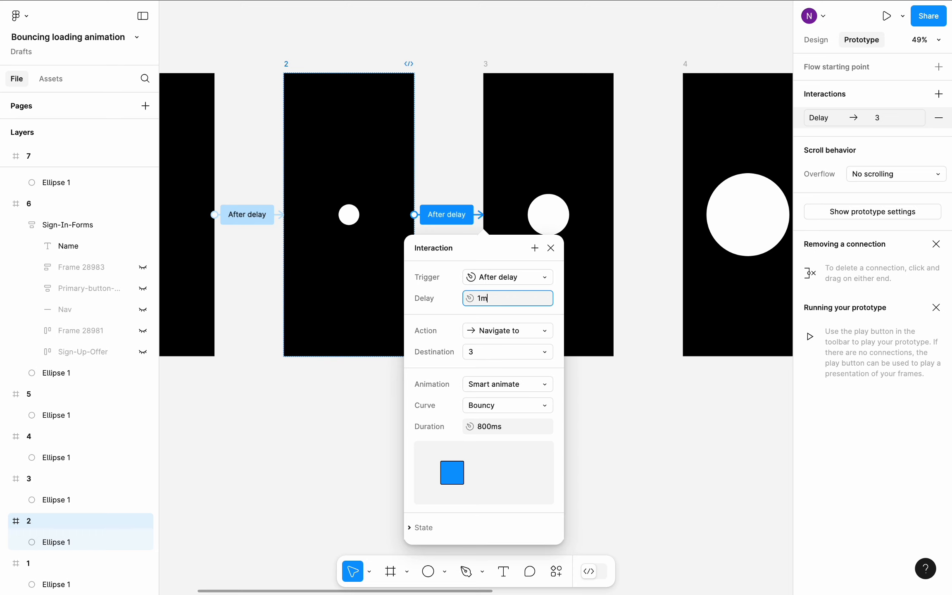
pyautogui.write('1ms')
pyautogui.press('Return')
pyautogui.click(338, 428)
# Connect frame 3 to frame 4 with an After delay trigger and a delay of 1ms
pyautogui.hscroll(4, 336, 427)
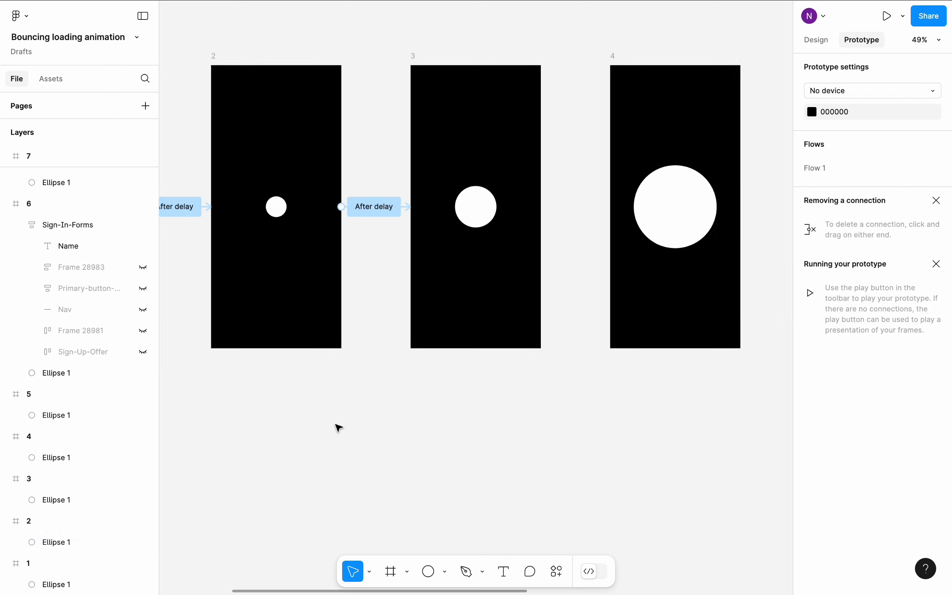
pyautogui.click(338, 82)
pyautogui.click(338, 82)
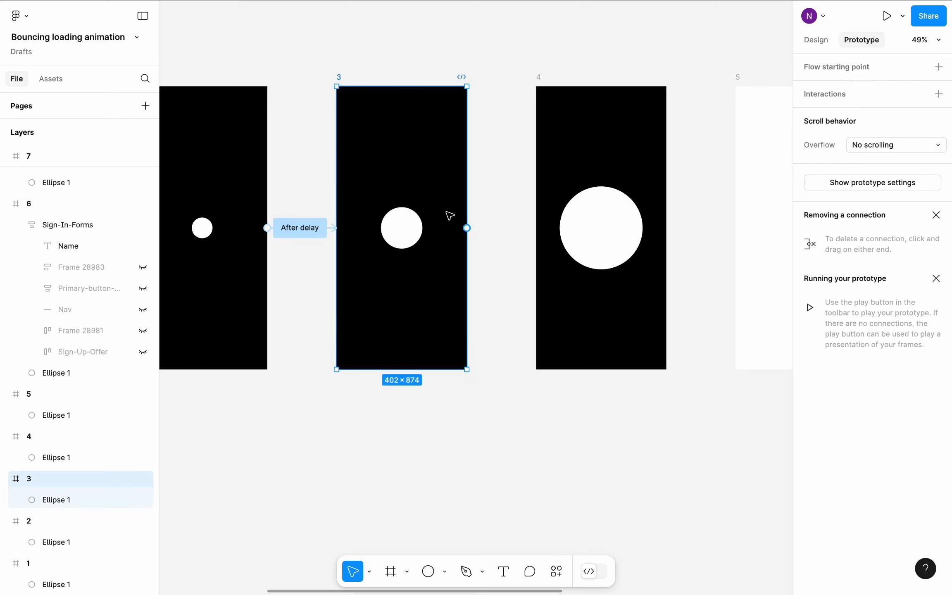
pyautogui.moveTo(467, 228); pyautogui.dragTo(546, 230)
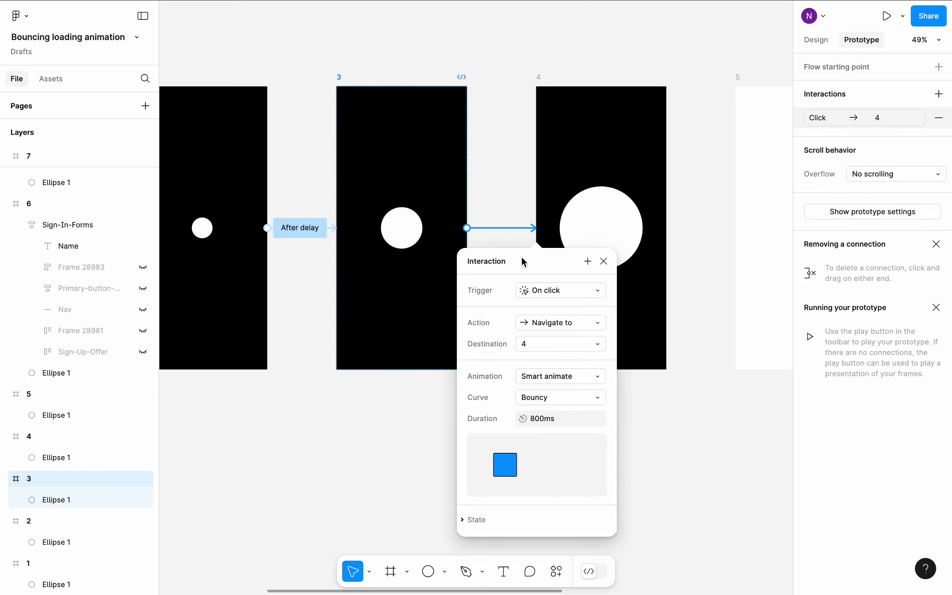
pyautogui.click(546, 295)
pyautogui.click(569, 456)
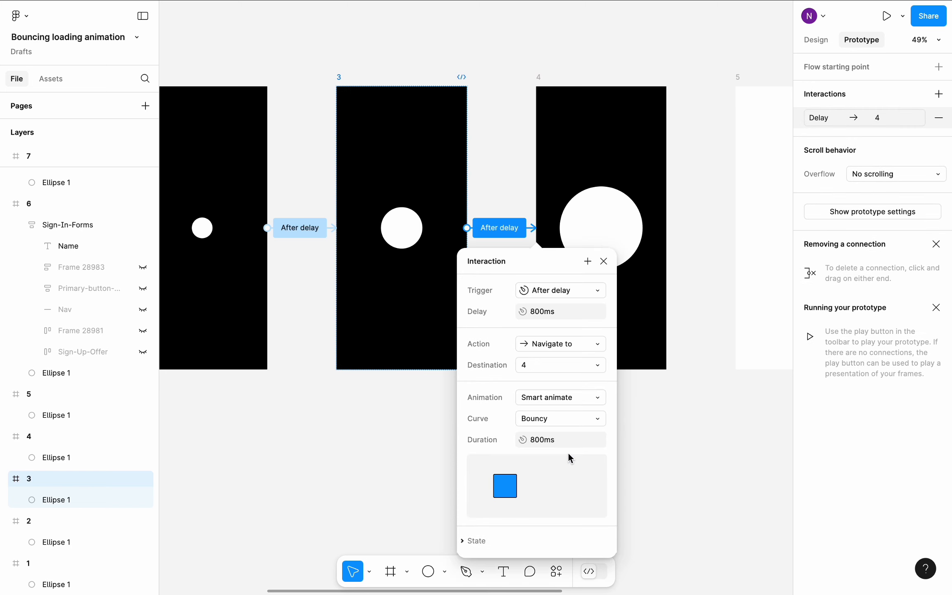
pyautogui.click(561, 312)
pyautogui.write('1ms')
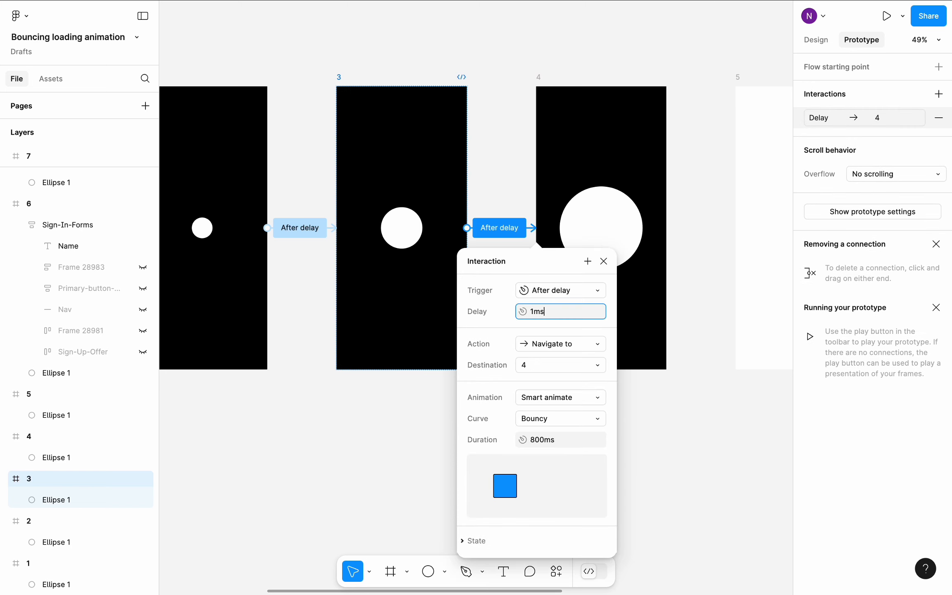
pyautogui.press('Return')
pyautogui.click(342, 440)
# Connect frame 4 to frame 5 with an After delay trigger, a 1ms delay and the Gentle curve
pyautogui.hscroll(10, 343, 440)
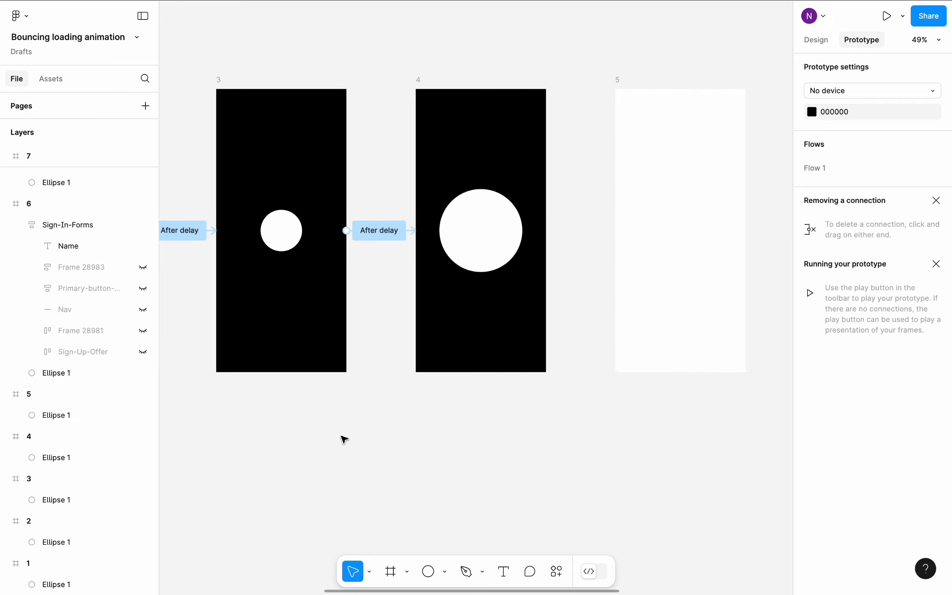
pyautogui.click(298, 95)
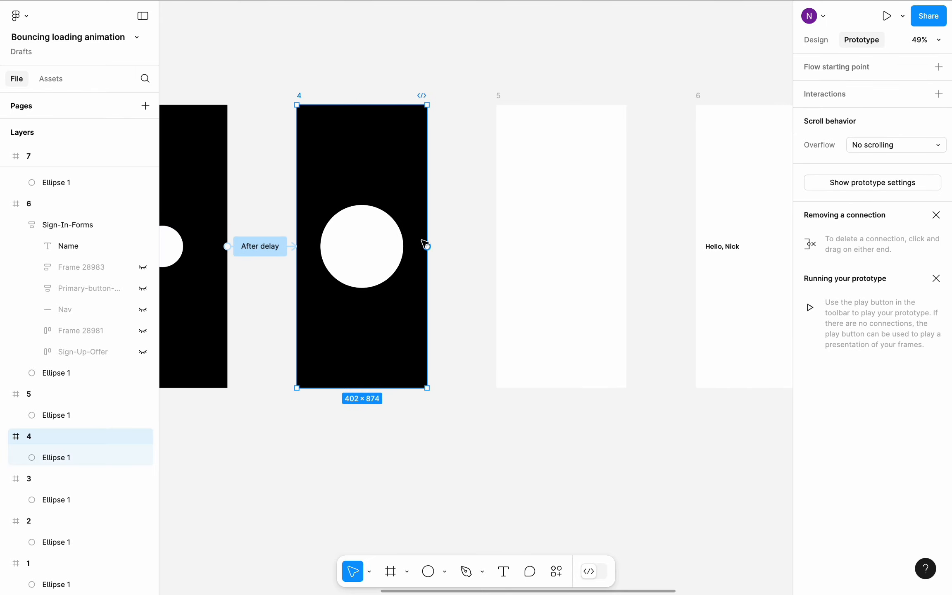
pyautogui.moveTo(427, 246); pyautogui.dragTo(516, 250)
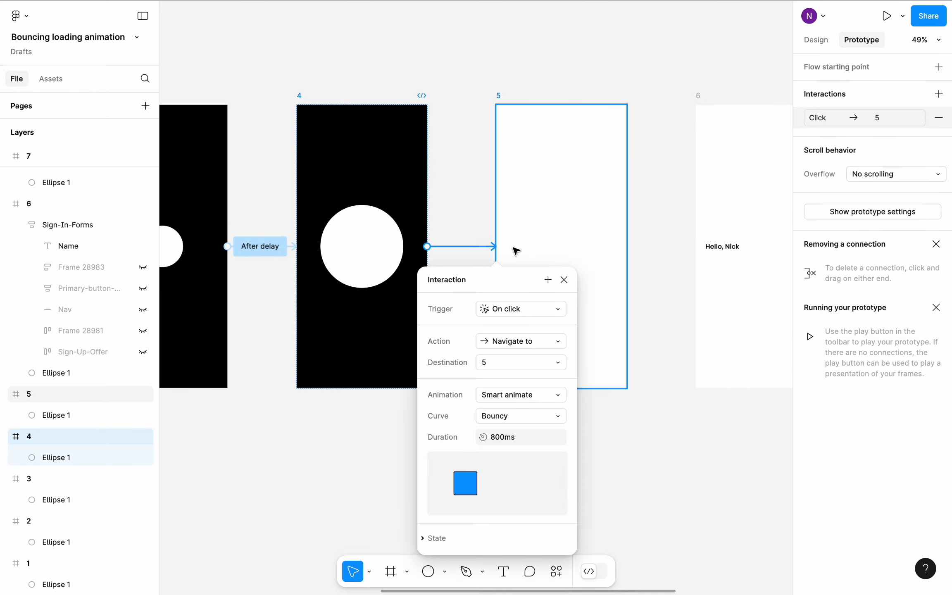
pyautogui.click(507, 310)
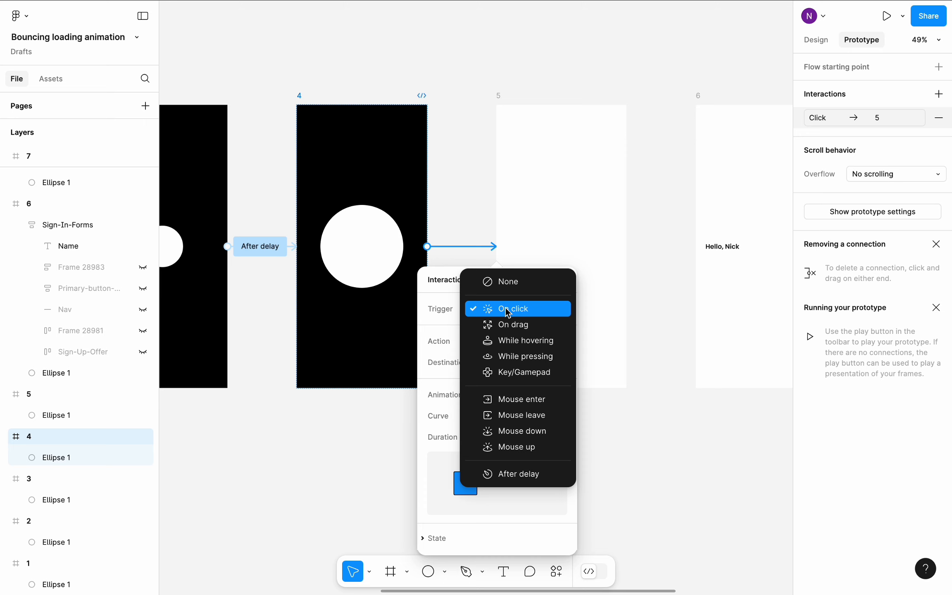
pyautogui.click(516, 471)
pyautogui.click(525, 329)
pyautogui.write('1ms')
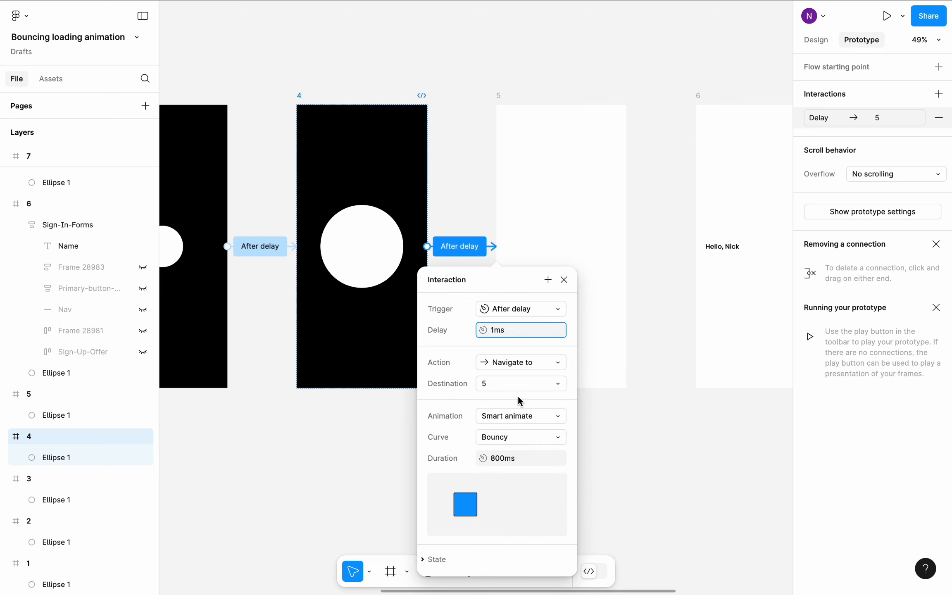
pyautogui.click(518, 438)
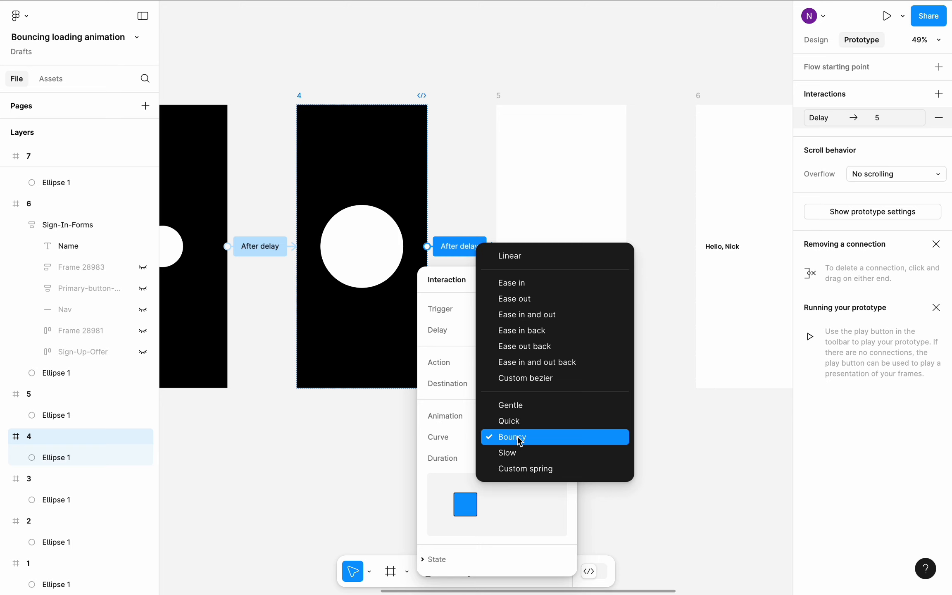
pyautogui.click(534, 408)
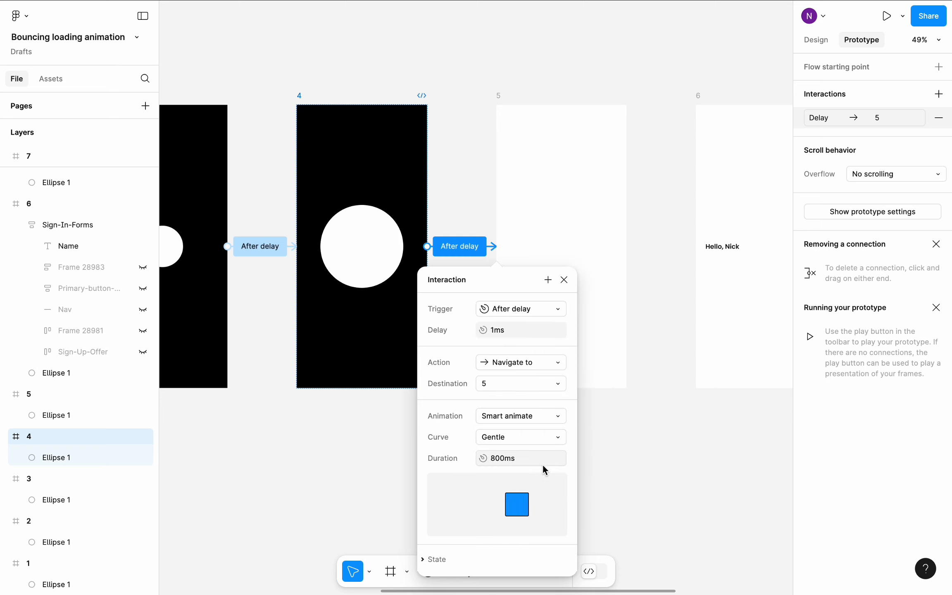
pyautogui.click(605, 461)
# Connect frame 5 to frame 6 with an After delay trigger, a 1ms delay and the Dissolve animation
pyautogui.hscroll(5, 605, 462)
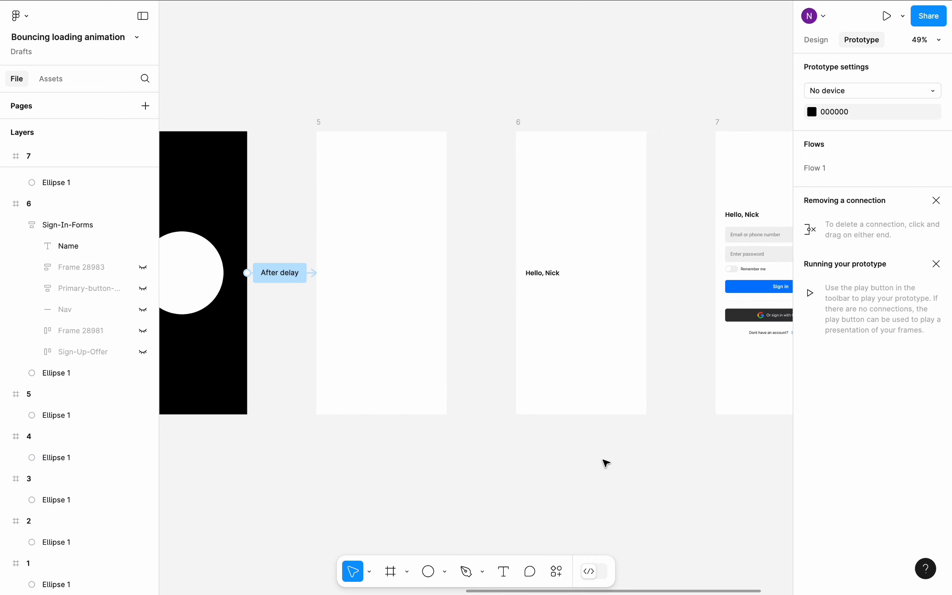
pyautogui.click(321, 123)
pyautogui.moveTo(447, 273); pyautogui.dragTo(523, 274)
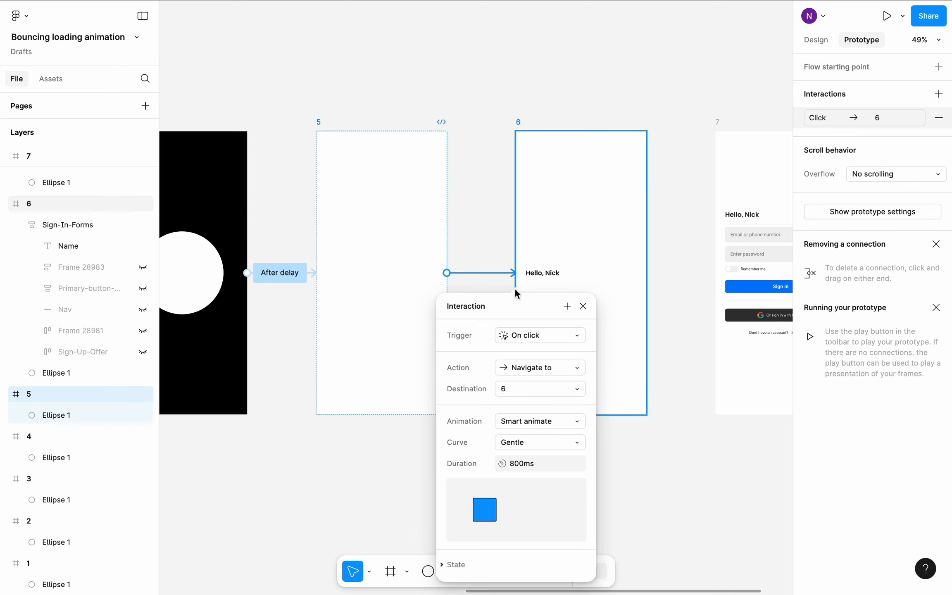
pyautogui.click(526, 333)
pyautogui.click(536, 495)
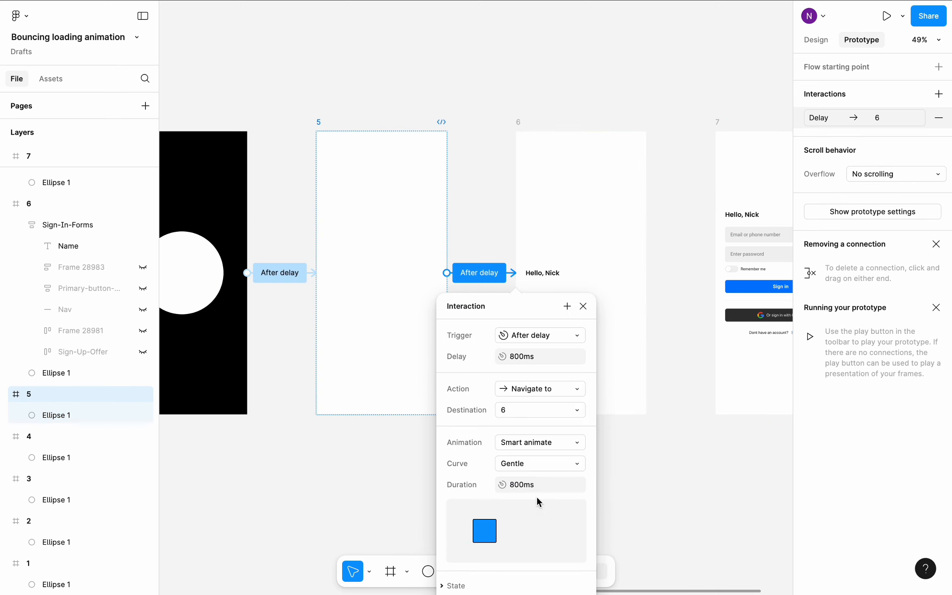
pyautogui.click(528, 356)
pyautogui.write('1ms')
pyautogui.click(519, 442)
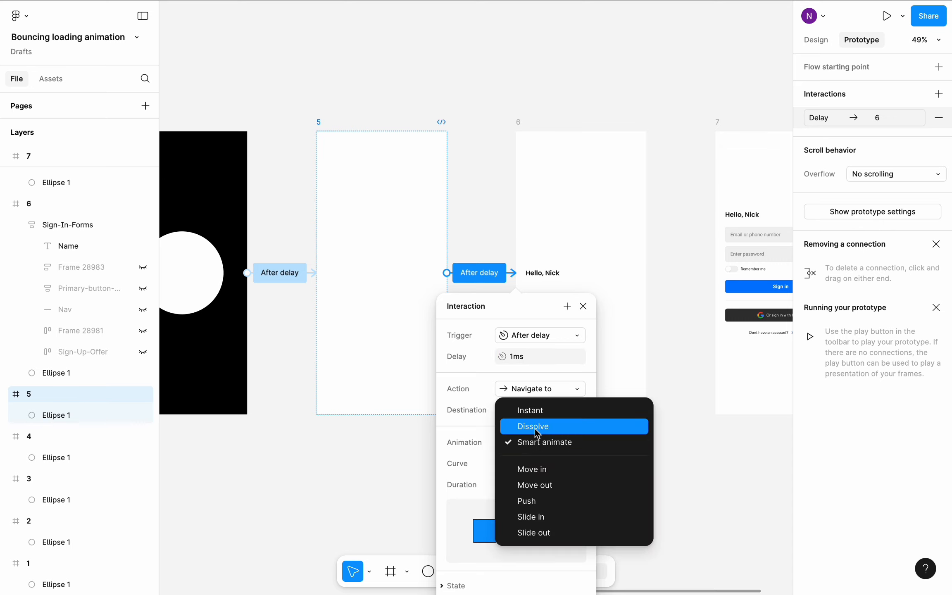
pyautogui.click(536, 428)
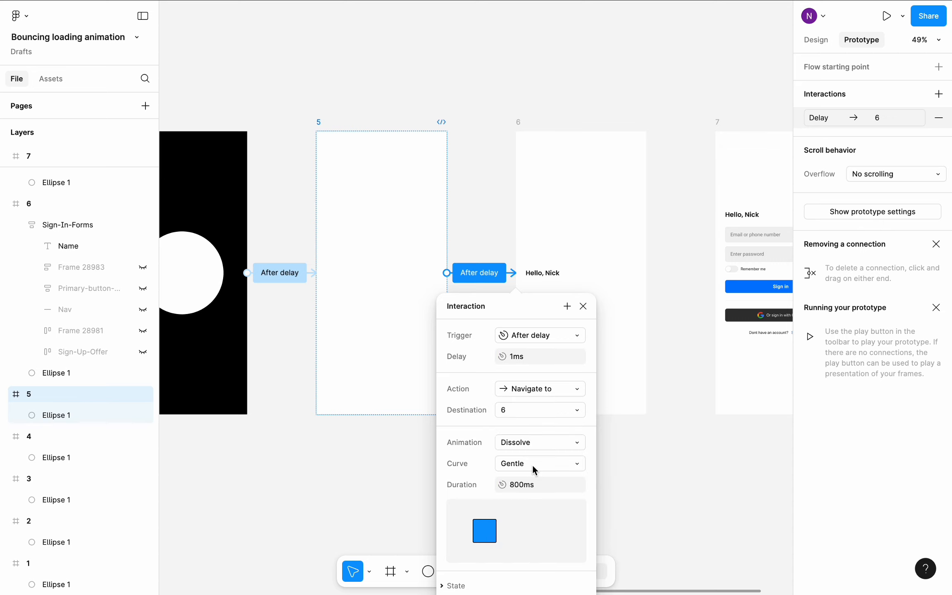
# Set the frame 5 to frame 6 transition to the Ease in curve with a duration of 50ms
pyautogui.click(532, 464)
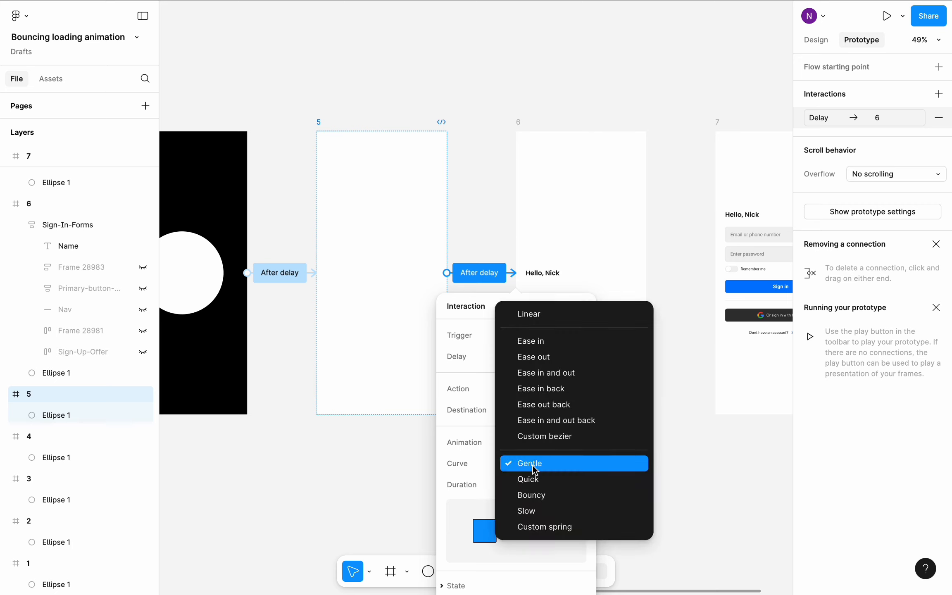
pyautogui.click(531, 344)
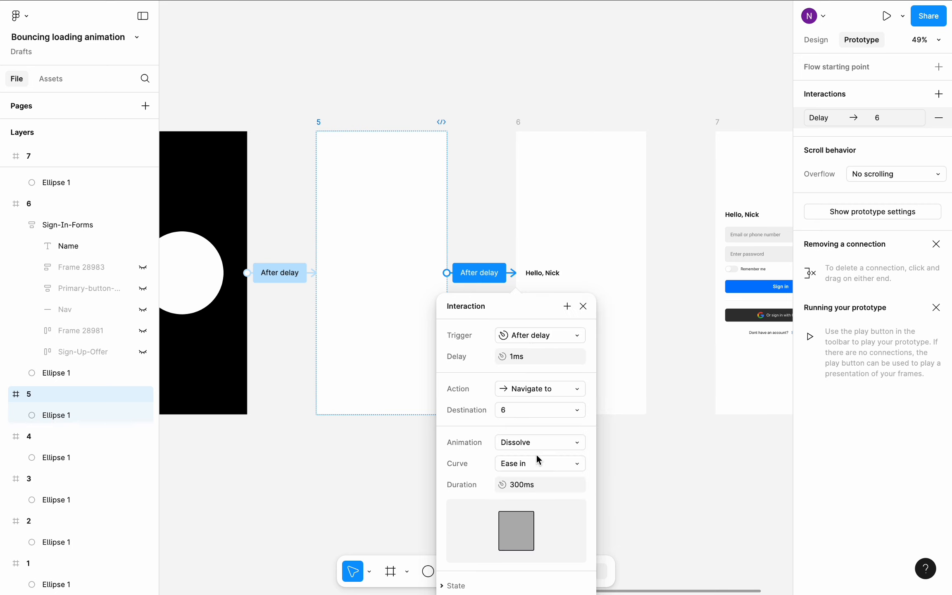
pyautogui.click(536, 485)
pyautogui.write('500')
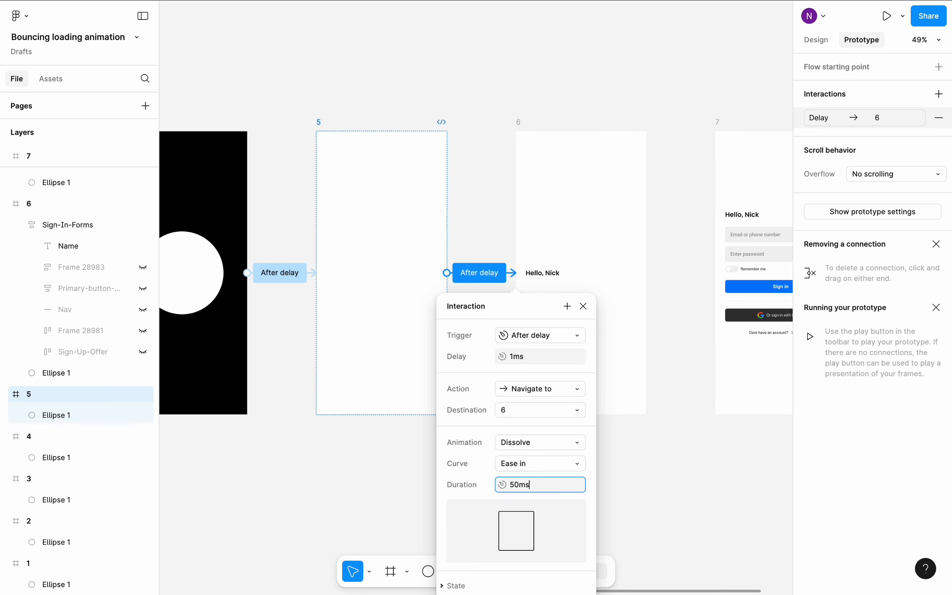
pyautogui.press('Return')
pyautogui.click(384, 487)
# Connect frame 6 to frame 7 with an After delay trigger and a delay of 800ms
pyautogui.hscroll(10, 384, 486)
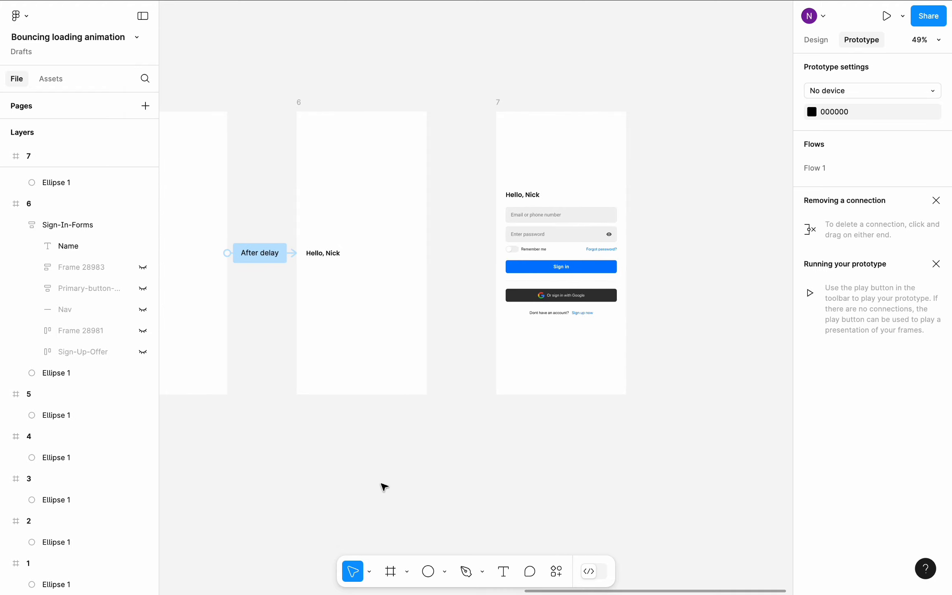
pyautogui.click(300, 107)
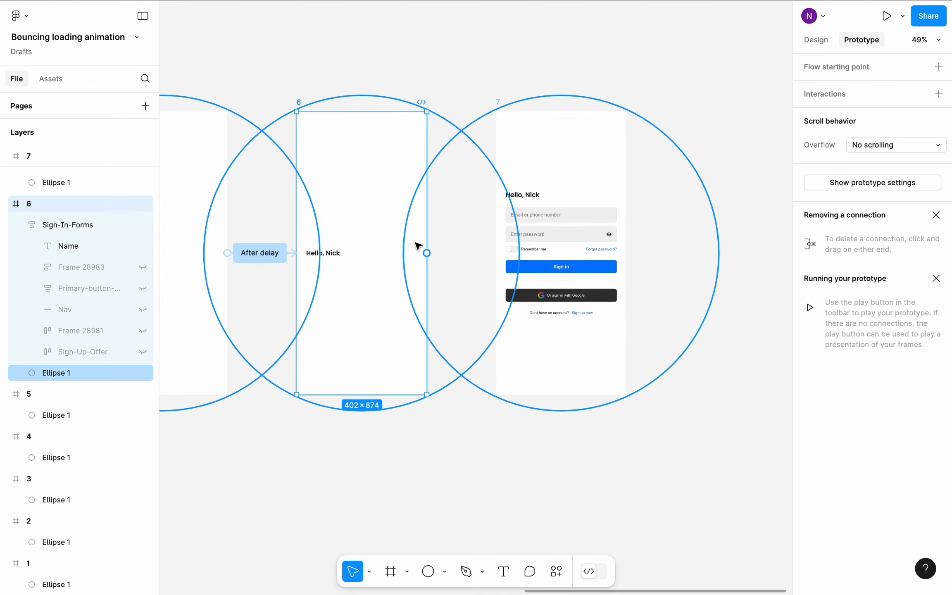
pyautogui.moveTo(427, 253); pyautogui.dragTo(512, 252)
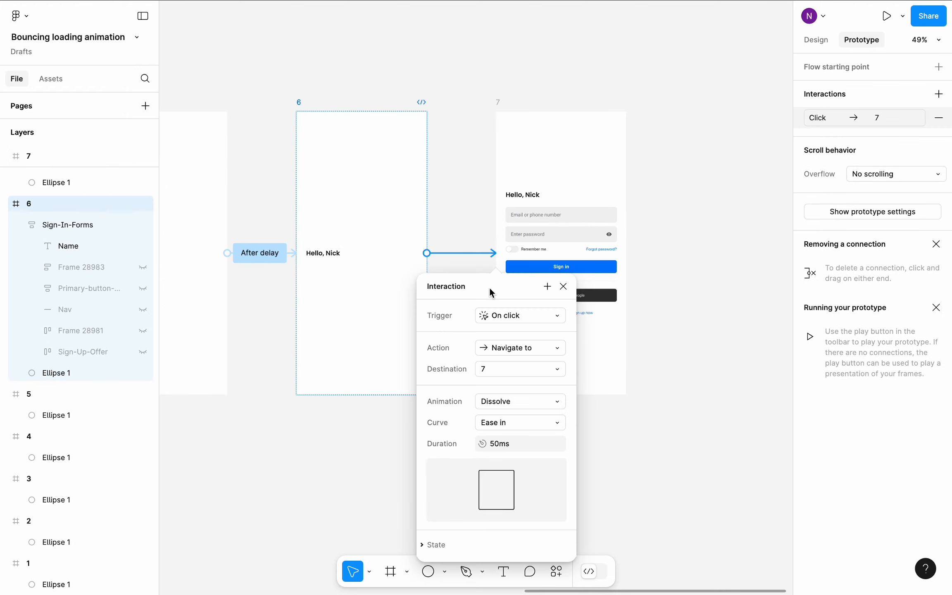
pyautogui.click(516, 318)
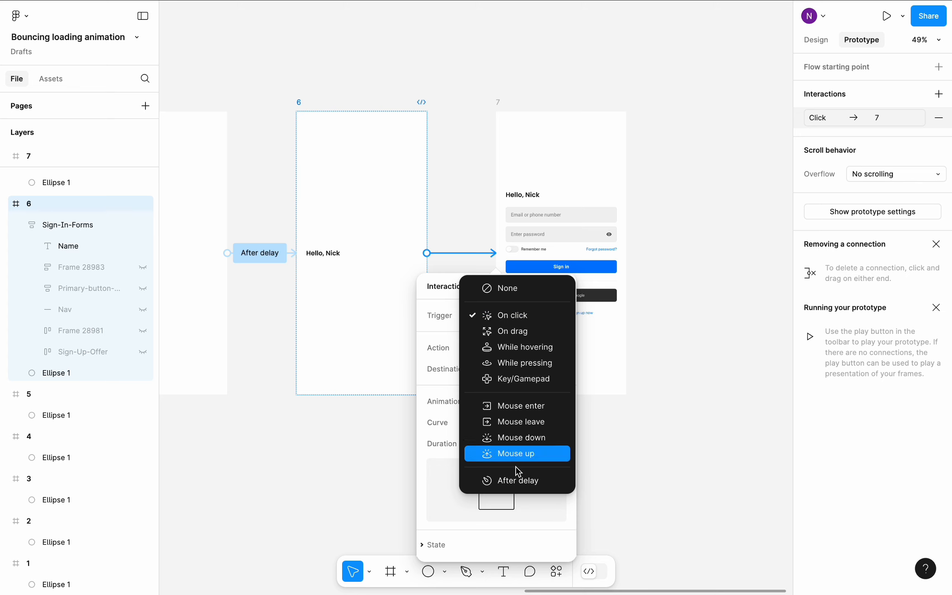
pyautogui.click(516, 480)
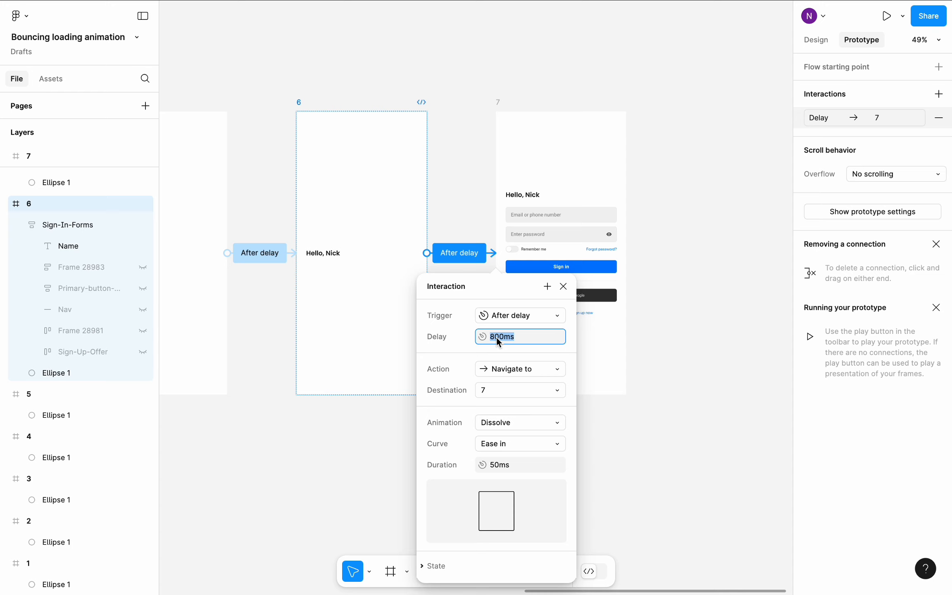
# Set the frame 6 to frame 7 transition to Smart animate with the Linear curve and a 400ms duration
pyautogui.click(509, 423)
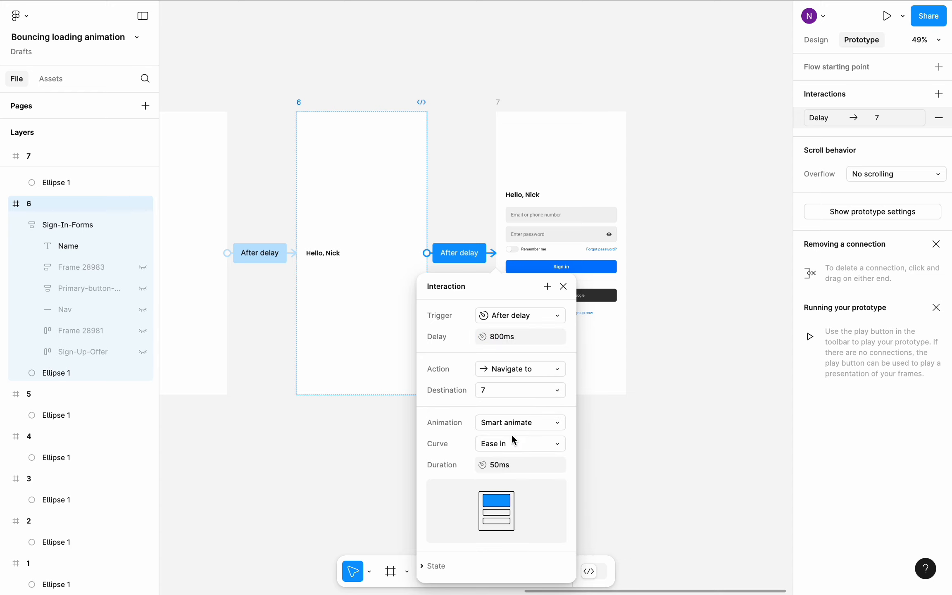
pyautogui.click(514, 445)
pyautogui.click(523, 417)
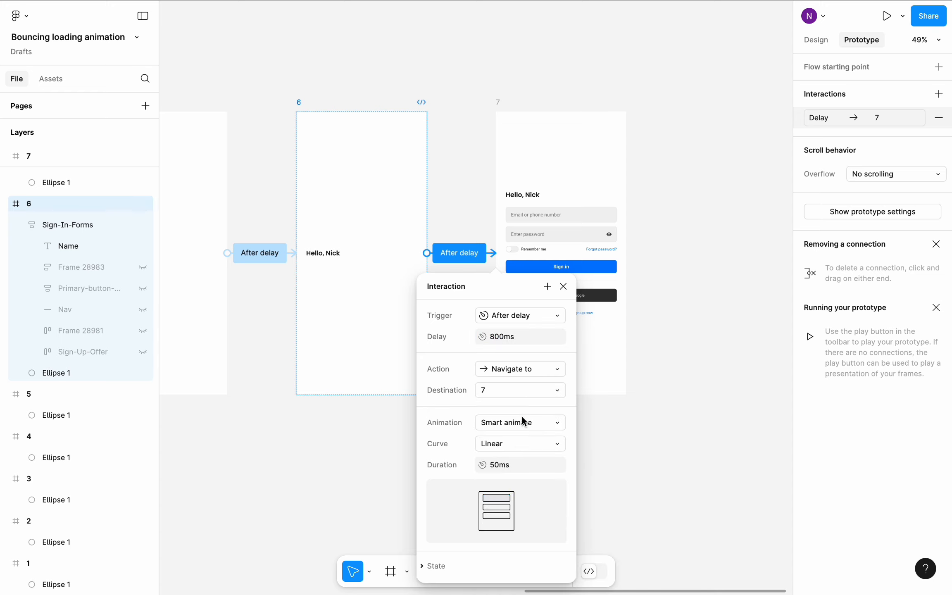
pyautogui.click(518, 462)
pyautogui.write('400')
pyautogui.press('Return')
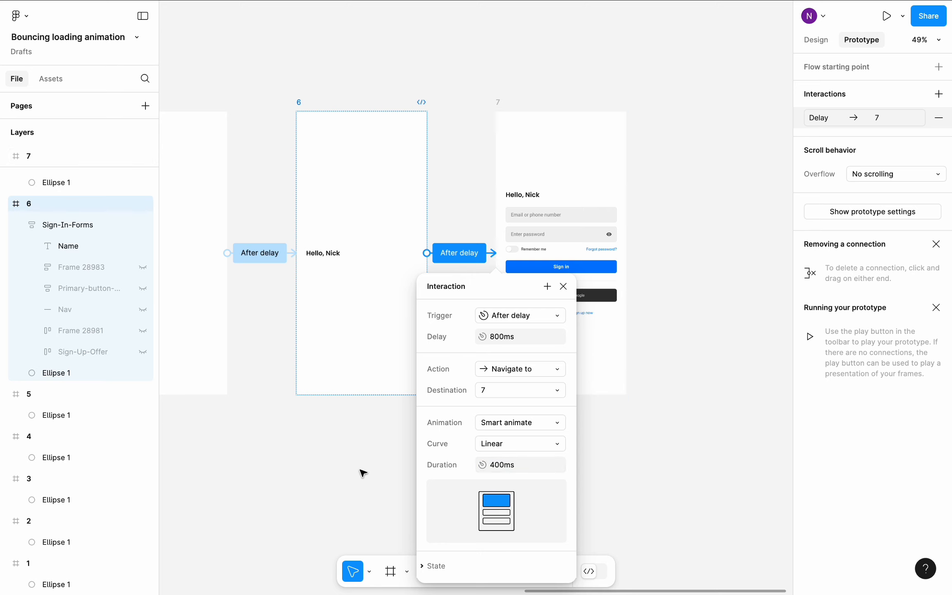
pyautogui.click(361, 471)
# Preview the prototype of Flow 1 from frame 1
pyautogui.scroll(-3, 362, 473)
pyautogui.scroll(-4, 362, 473)
pyautogui.hscroll(-10, 362, 473)
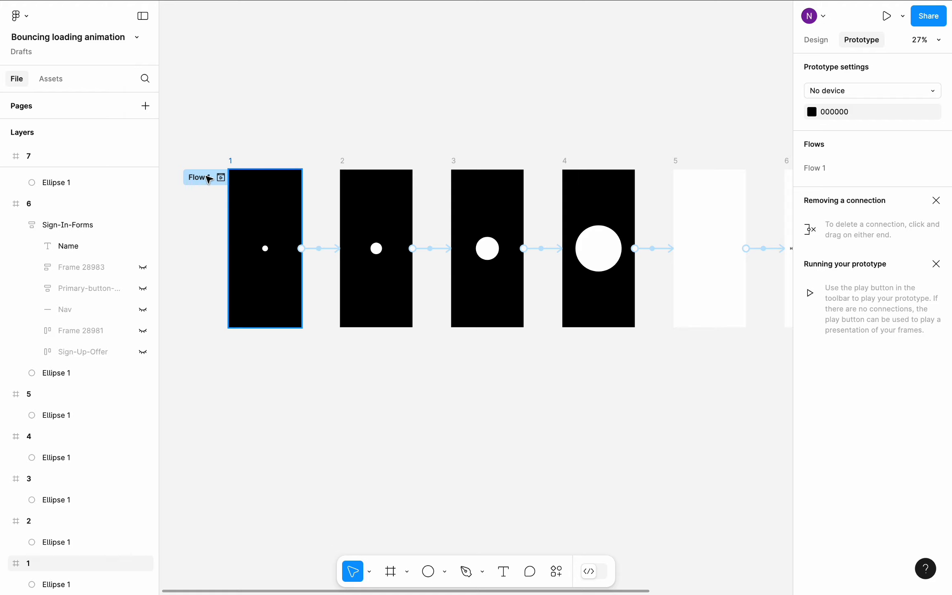
pyautogui.click(219, 179)
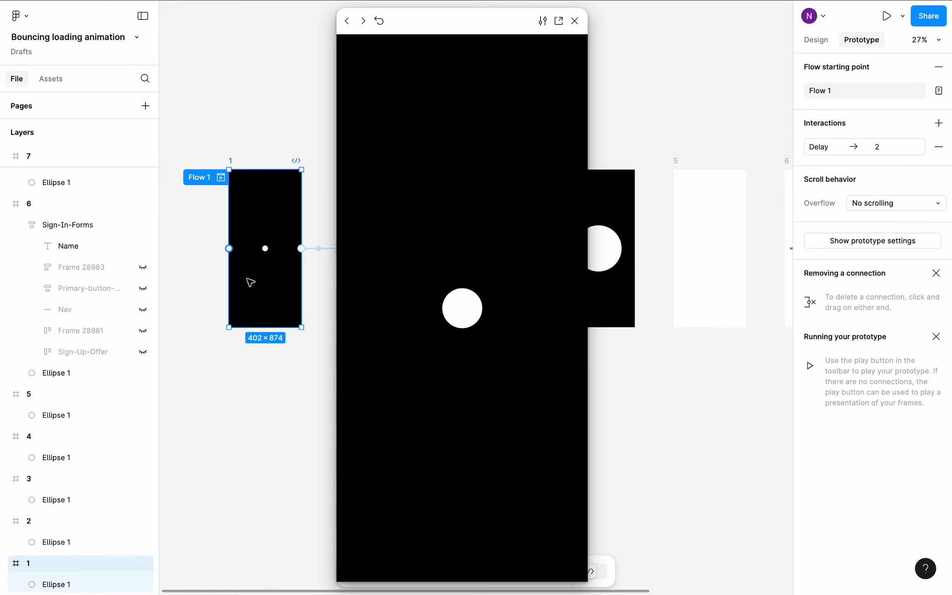